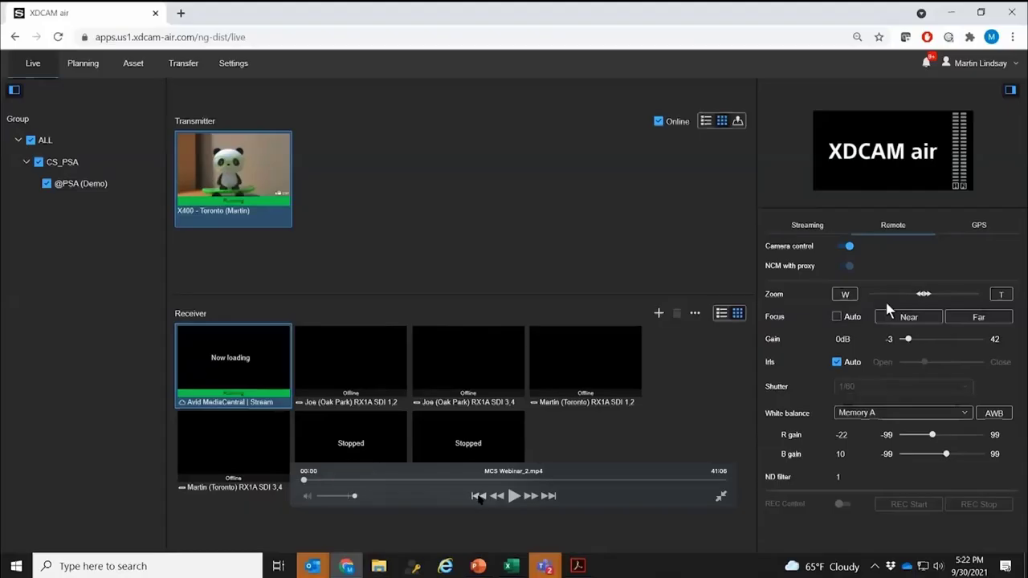
Play the demo recording and switch to the Live overview of the X400 transmitter and receivers
left_click(512, 496)
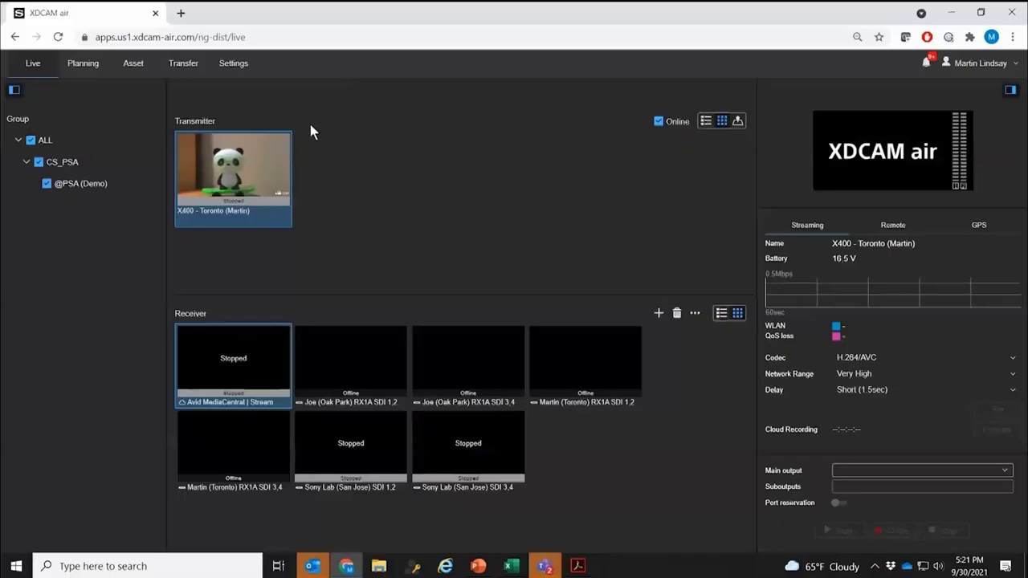
left_click(34, 64)
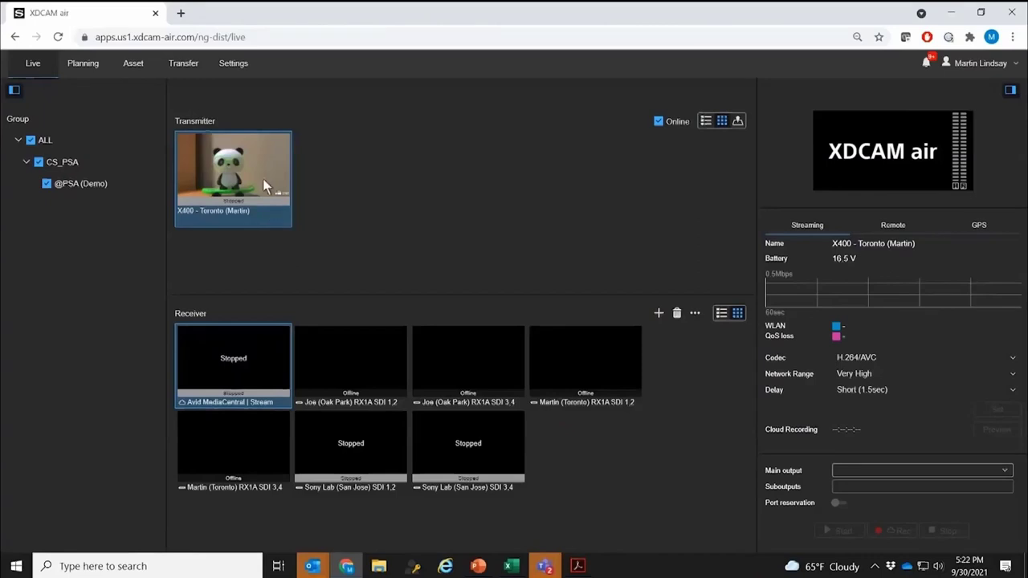
Stream the X400 transmitter live to the Avid MediaCentral receiver
left_click_drag(262, 172, 236, 375)
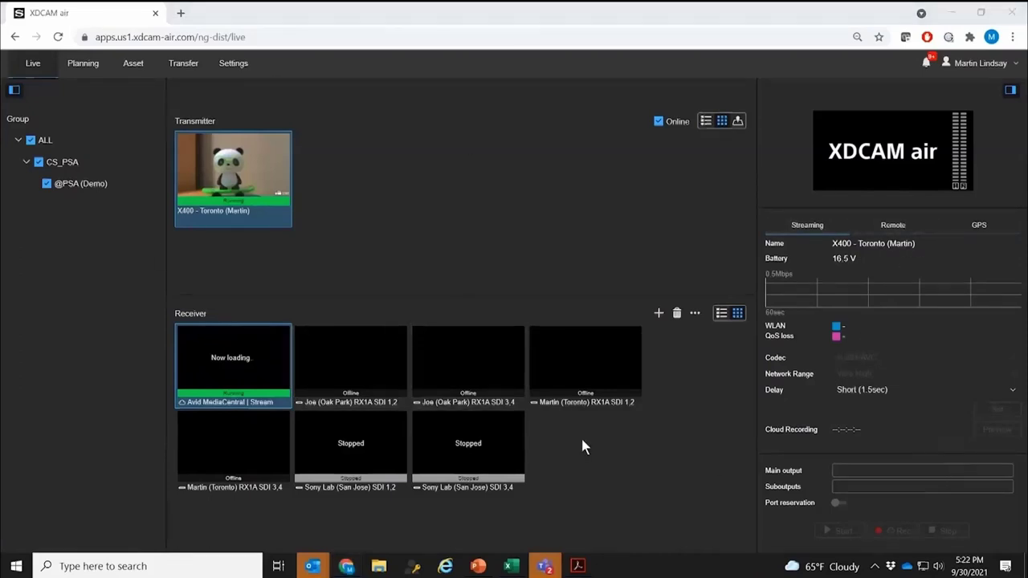
left_click(892, 227)
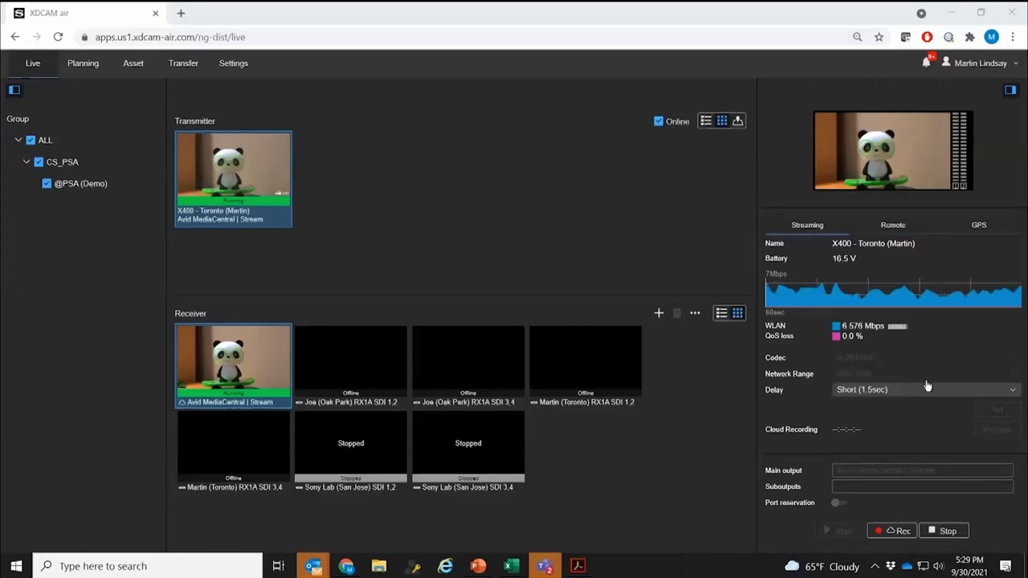
View the transmitter's Remote camera controls, then its GPS status and location on a map
left_click(906, 224)
left_click(905, 224)
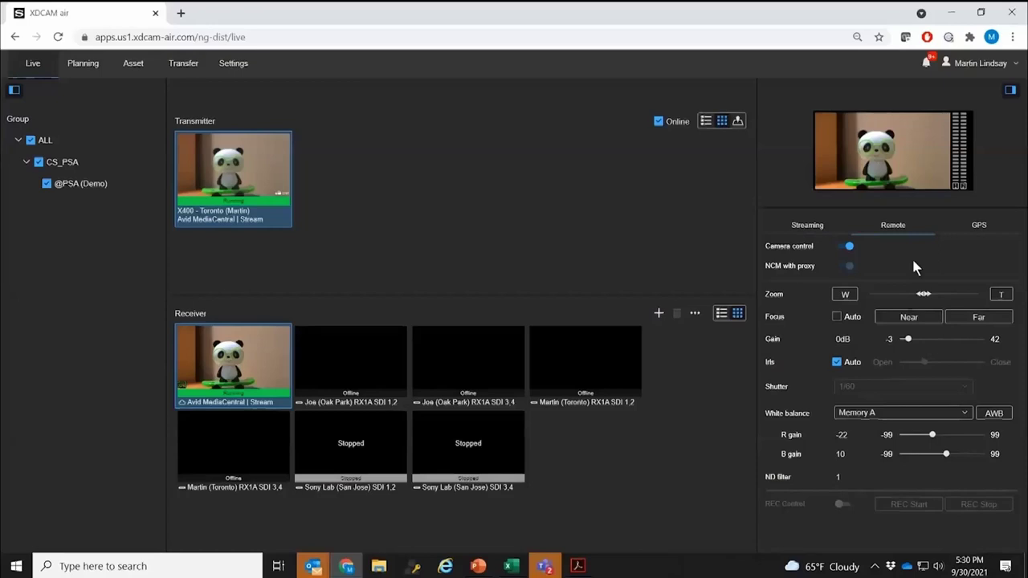
left_click(979, 225)
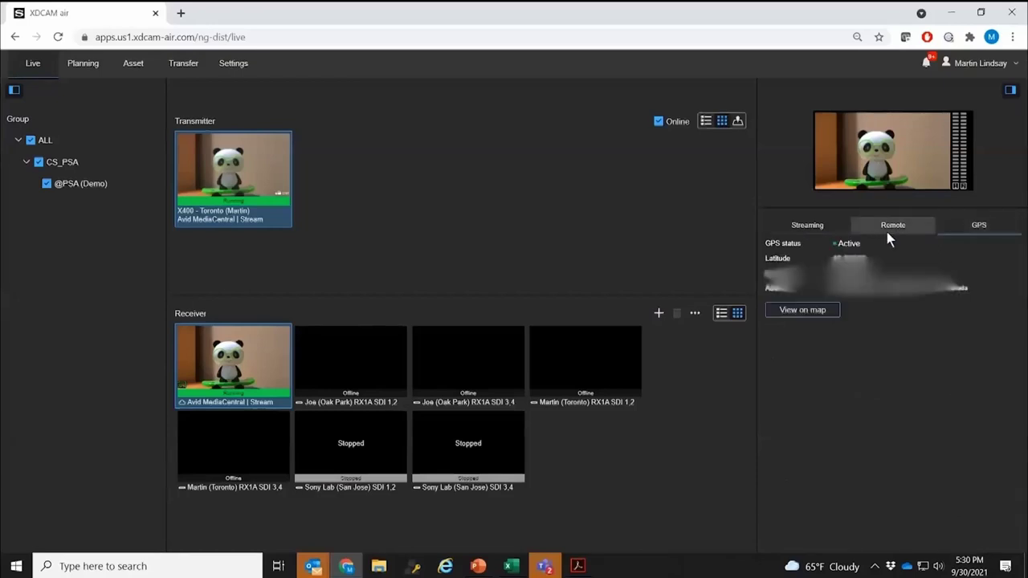
left_click(803, 312)
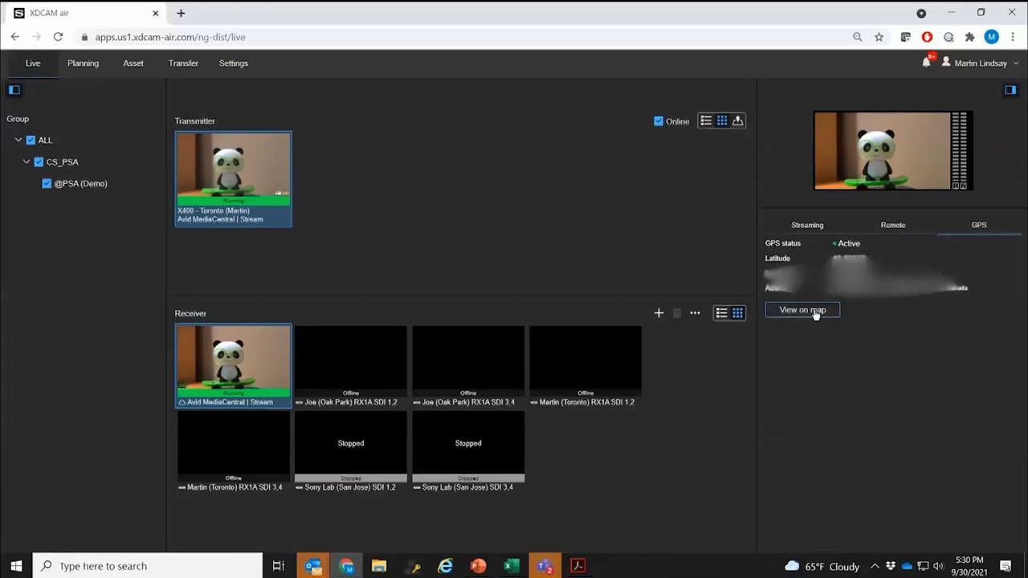
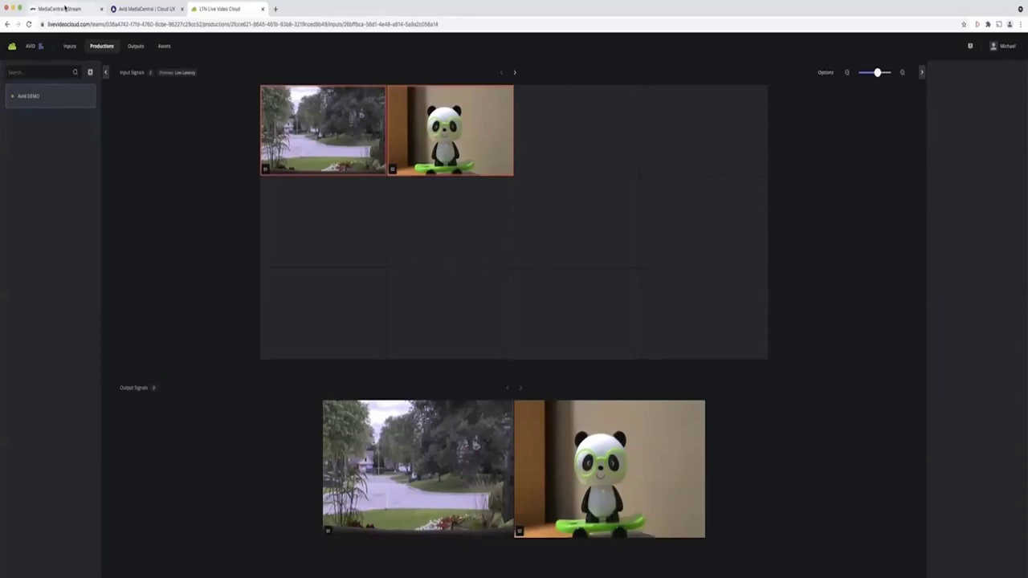
Switch to the MediaCentral | Stream Remote Console showing inputs IN1 to IN4
left_click(64, 8)
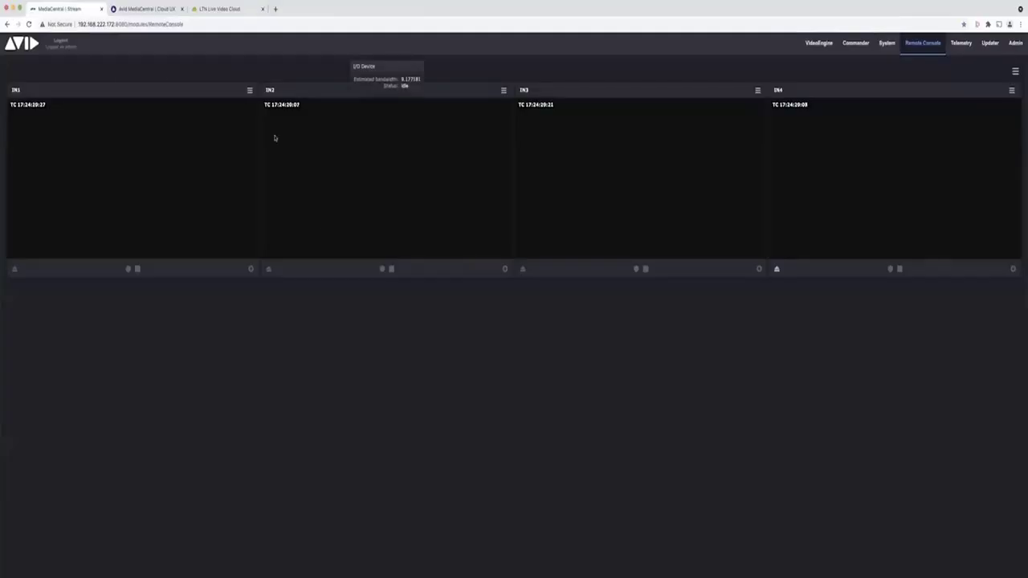
Route the LTN template feed into IN1
left_click(249, 91)
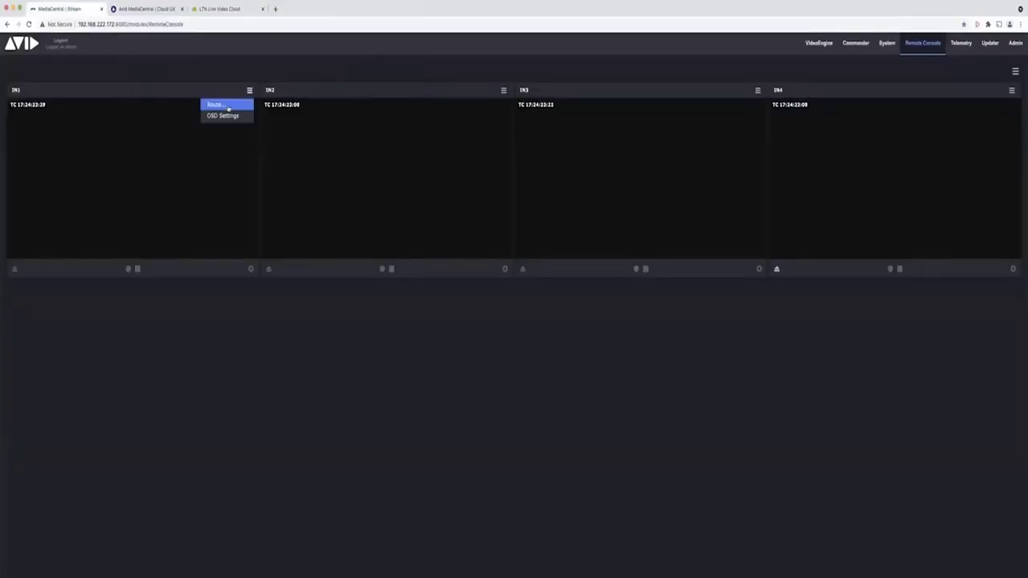
left_click(228, 103)
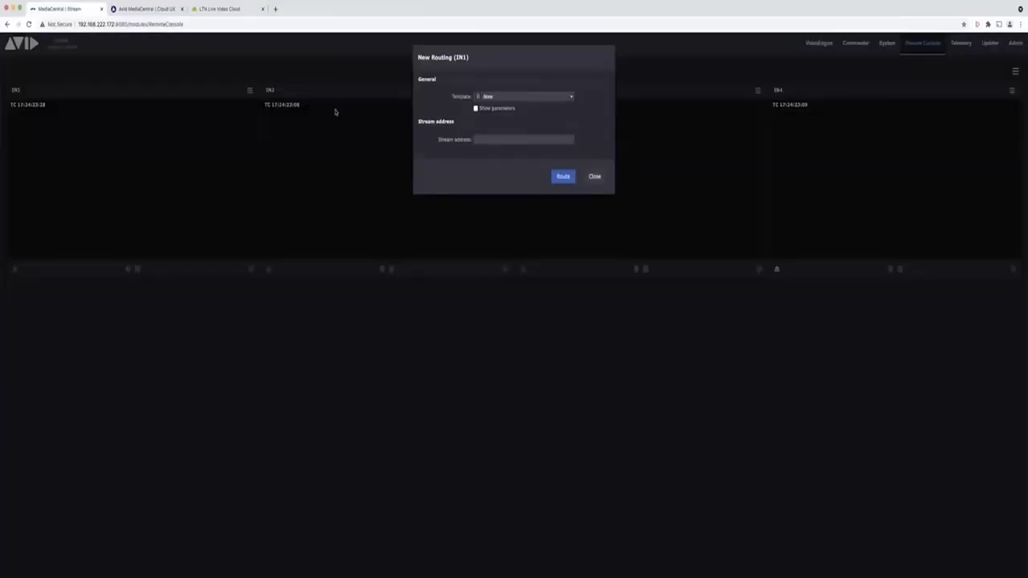
left_click(522, 97)
scroll(518, 109, "down", 3)
scroll(519, 164, "up", 3)
scroll(519, 163, "down", 5)
scroll(519, 164, "up", 5)
scroll(514, 169, "down", 8)
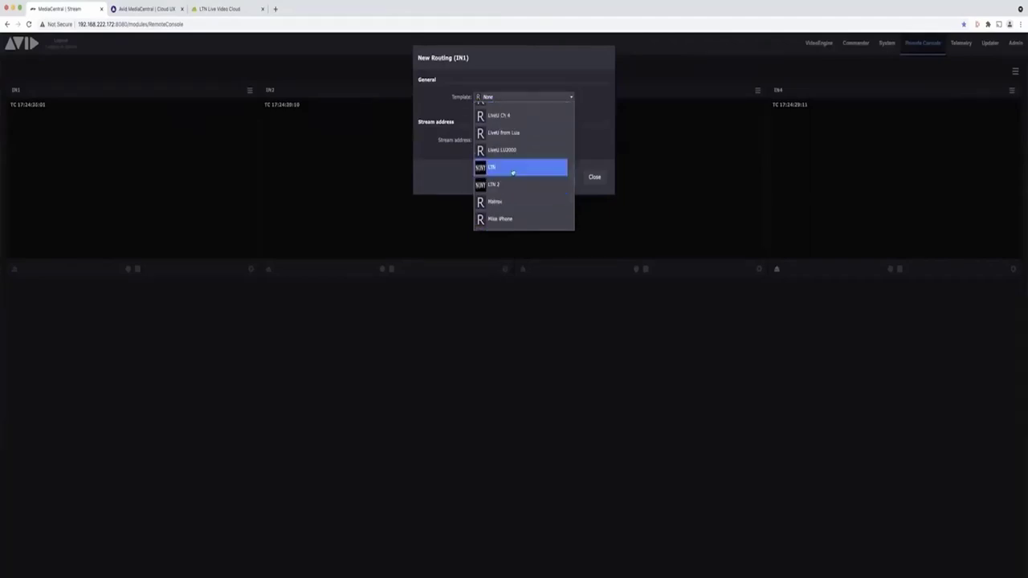
left_click(513, 172)
left_click(567, 180)
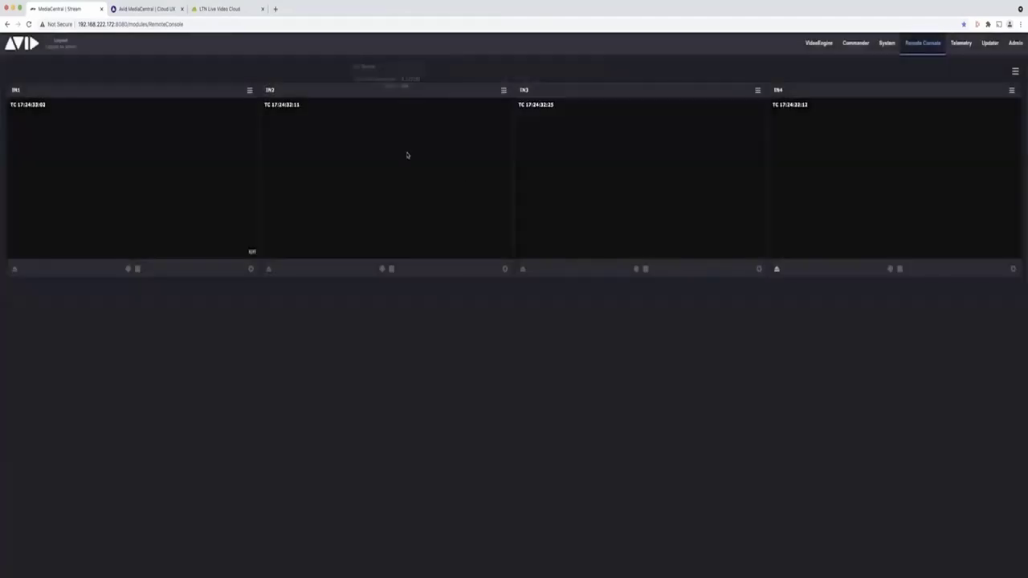
Route the LTN 2 template feed into IN2
left_click(503, 90)
left_click(482, 102)
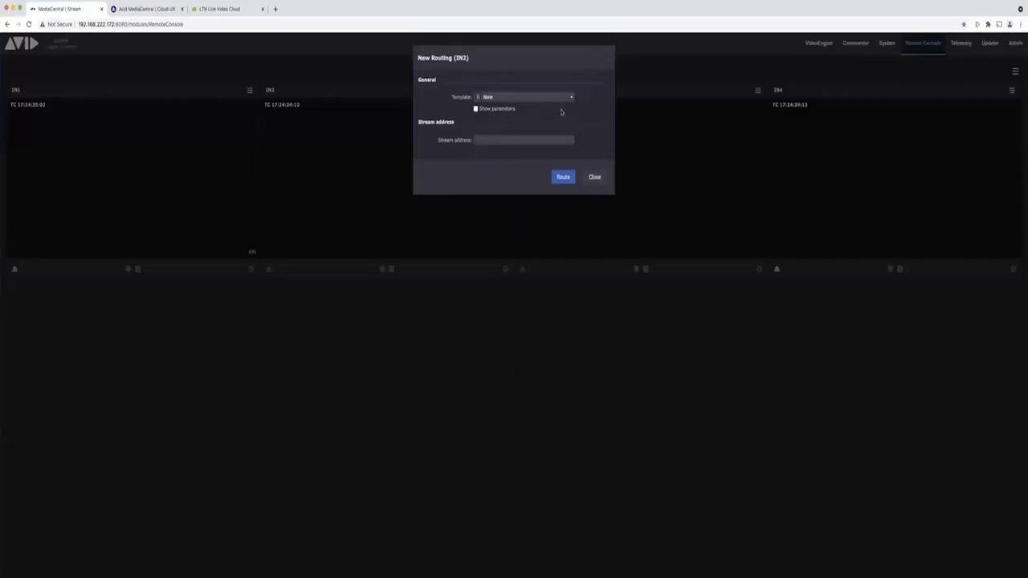
left_click(561, 97)
scroll(535, 120, "up", 1)
left_click(518, 126)
left_click(563, 177)
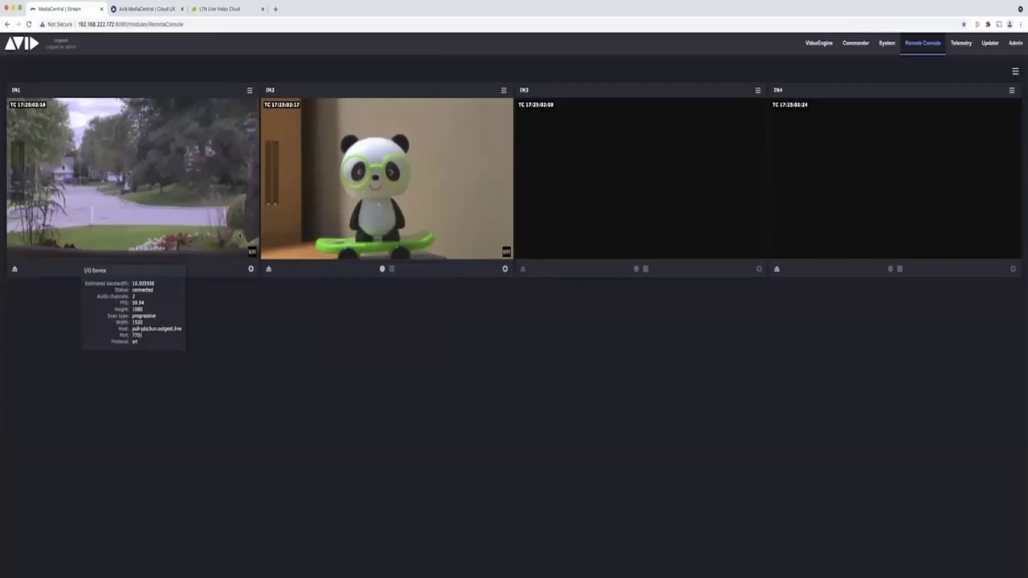
Record IN1 with the DNX with Proxy template (DNxHD 145 OPAtom, 1920x1080/29.97)
left_click(250, 269)
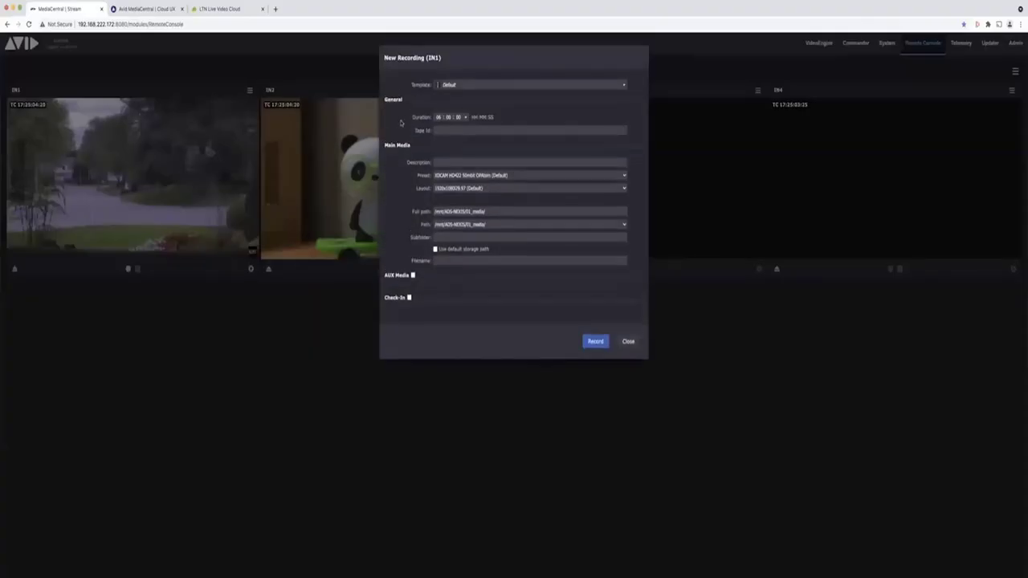
left_click(454, 85)
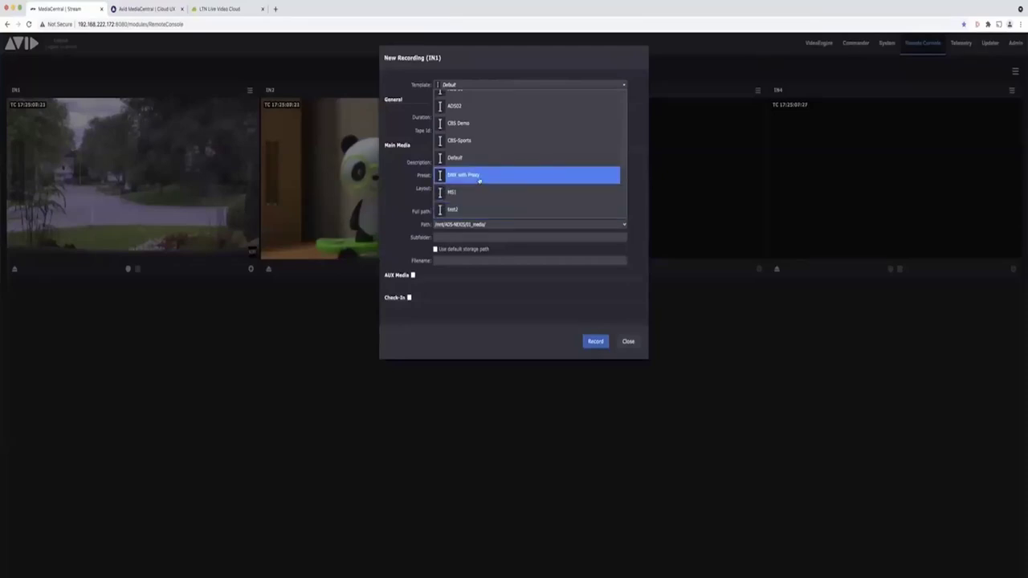
left_click(479, 176)
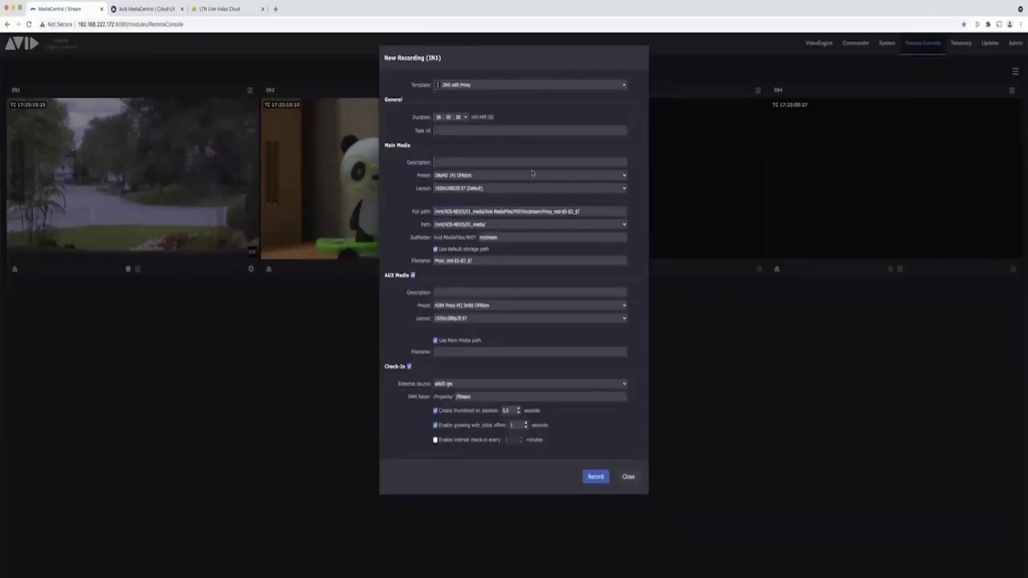
left_click(595, 476)
left_click(127, 268)
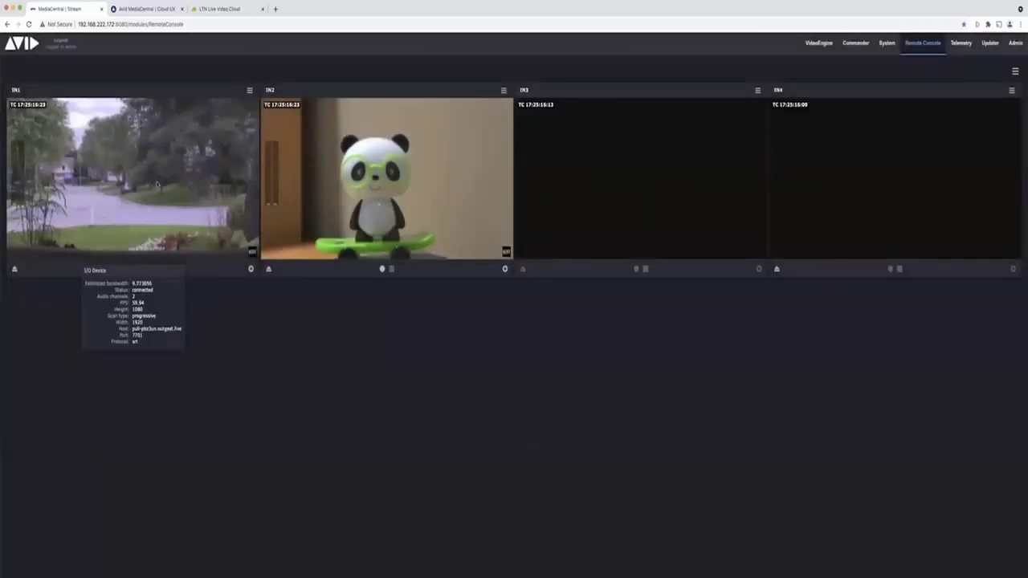
In Crash Record Settings, set IN2's template to test1 and save
left_click(1016, 73)
left_click(984, 107)
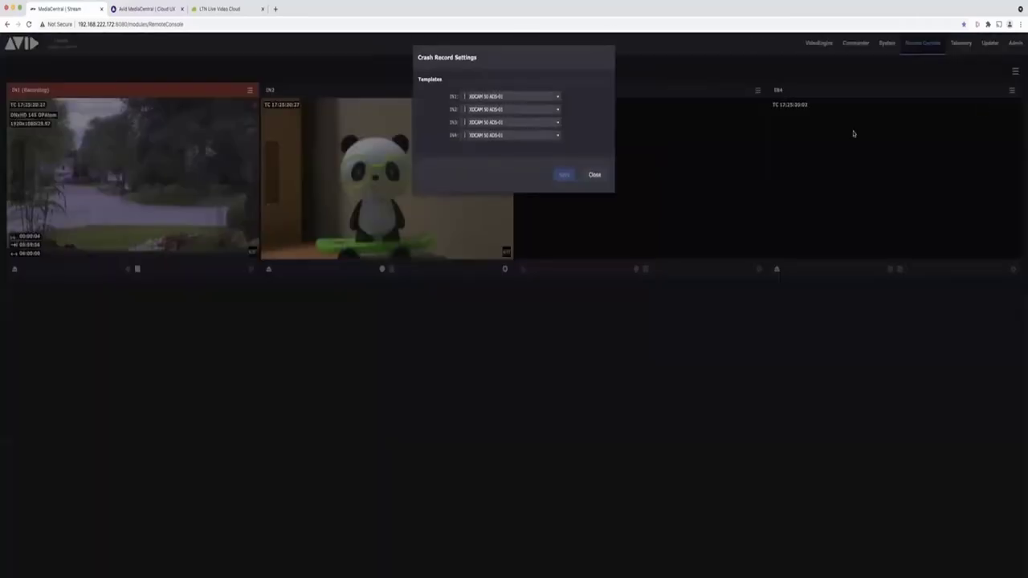
left_click(513, 111)
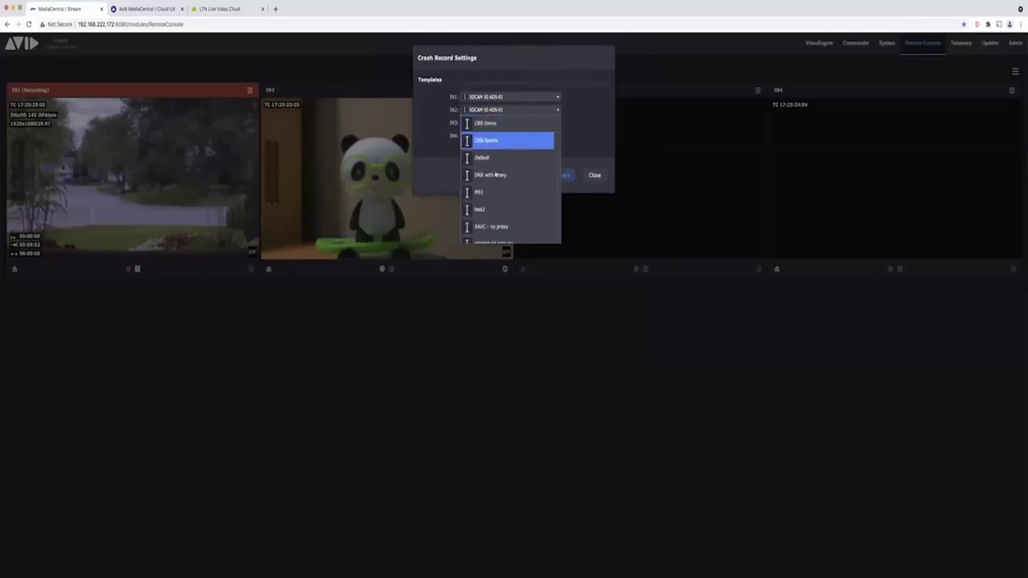
left_click(492, 210)
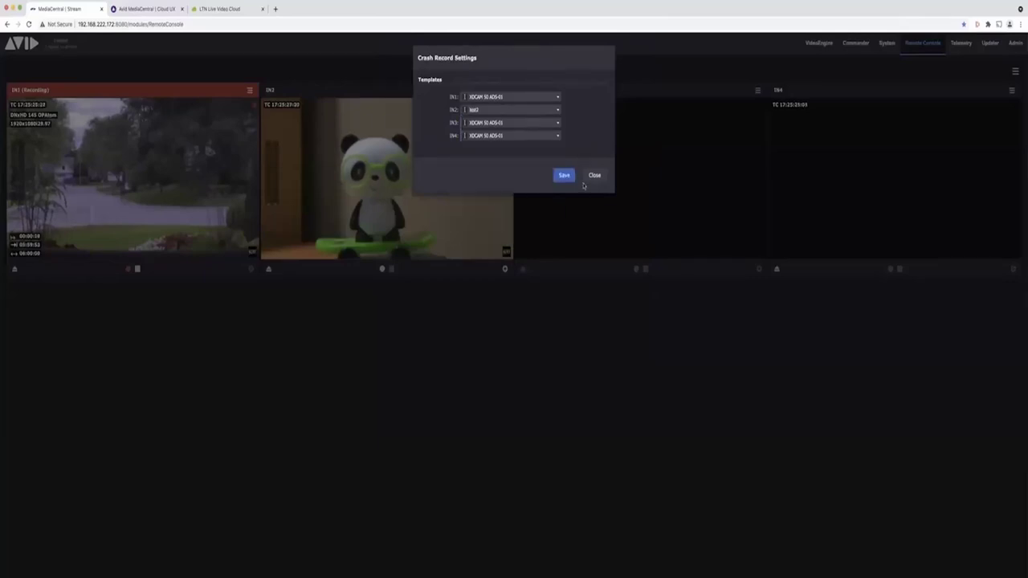
left_click(567, 175)
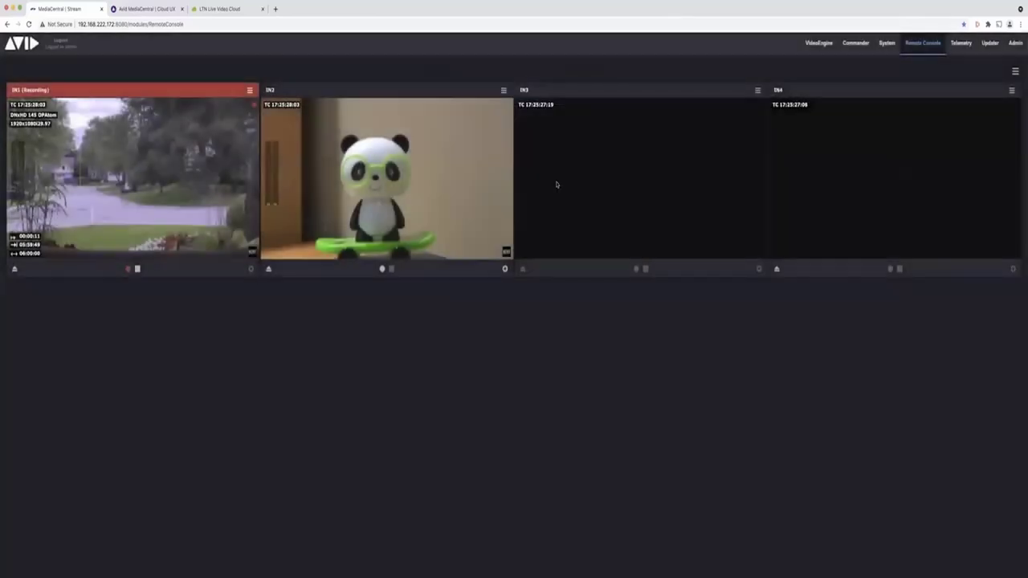
Start a crash recording on IN2 (XDCAM HD422 50mbit OPAtom) alongside IN1
left_click(382, 269)
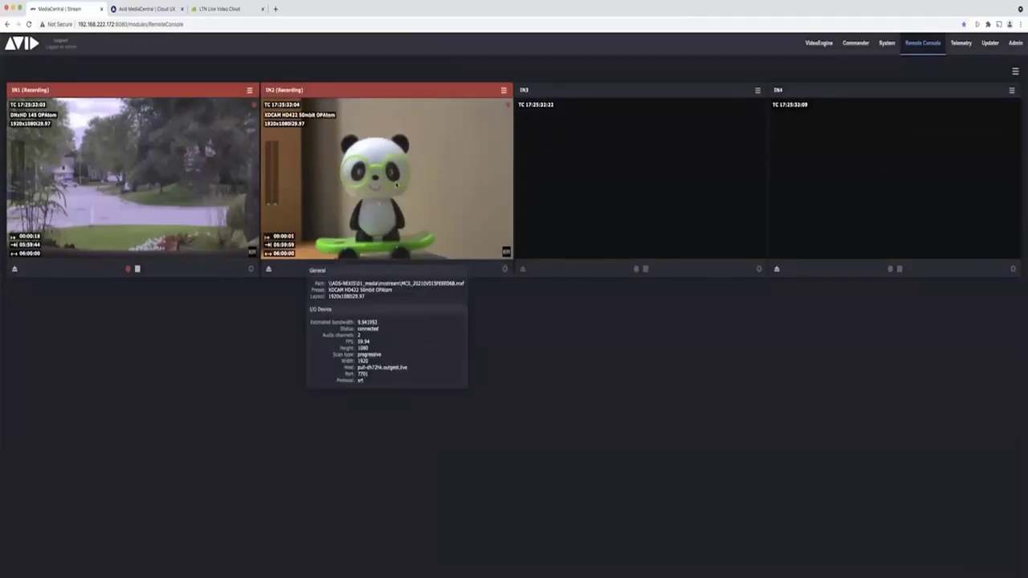
mouse_move(188, 163)
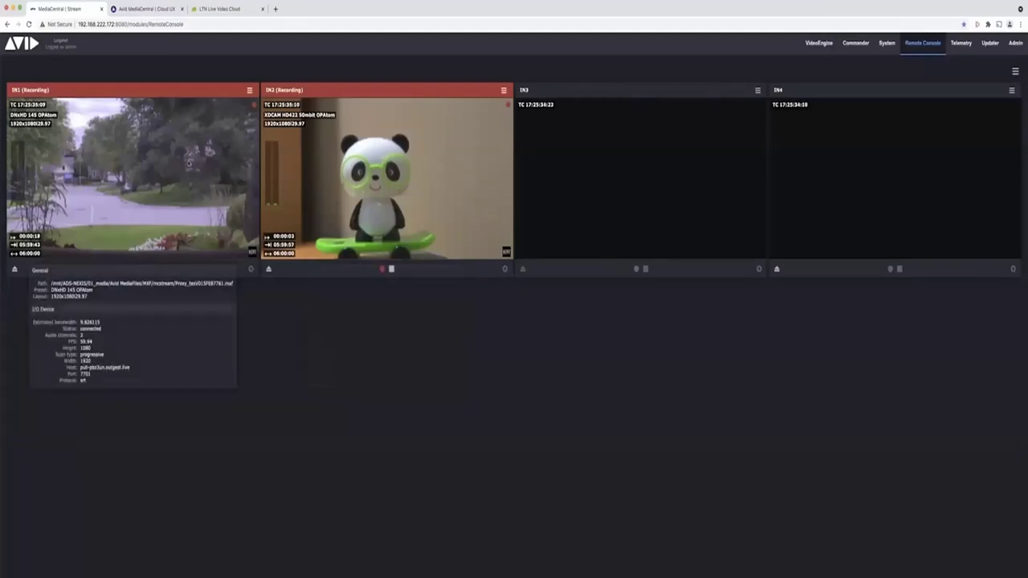
mouse_move(361, 151)
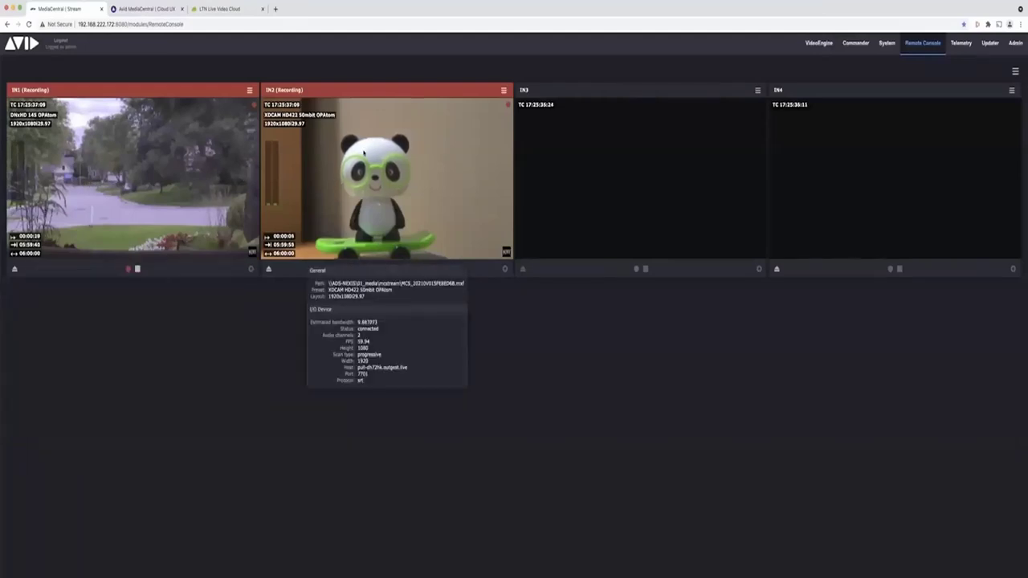
mouse_move(191, 214)
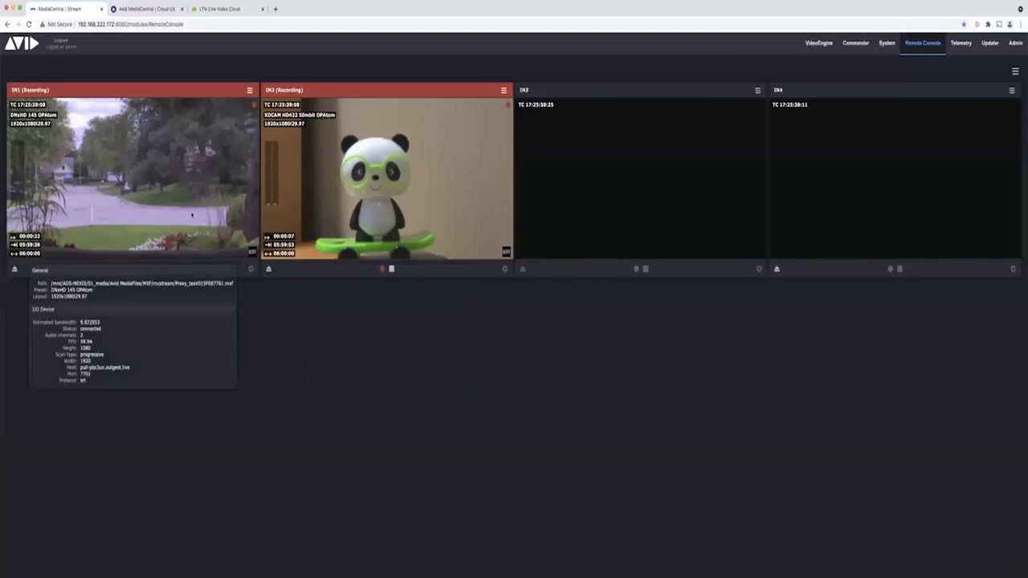
mouse_move(363, 176)
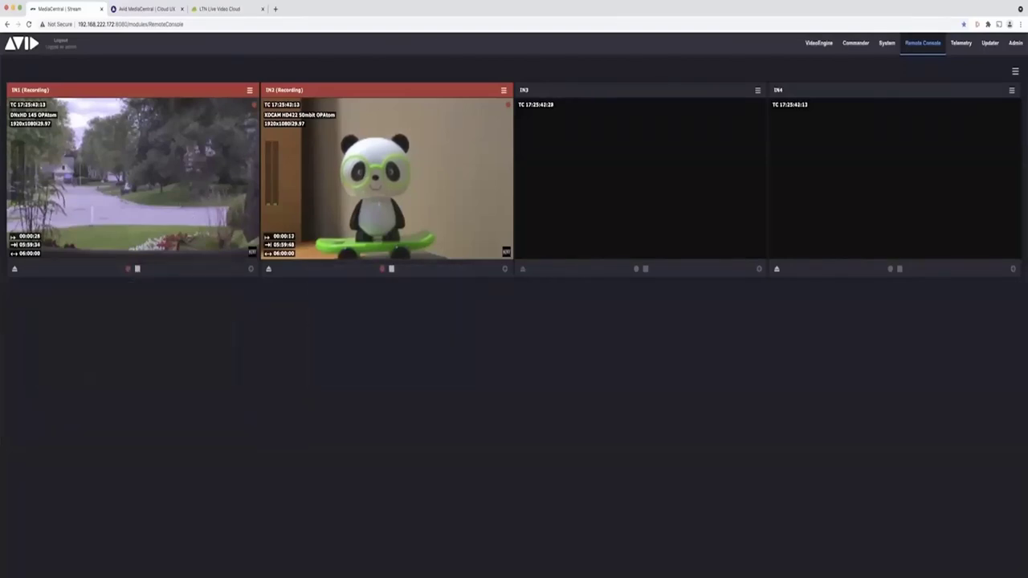
left_click(145, 9)
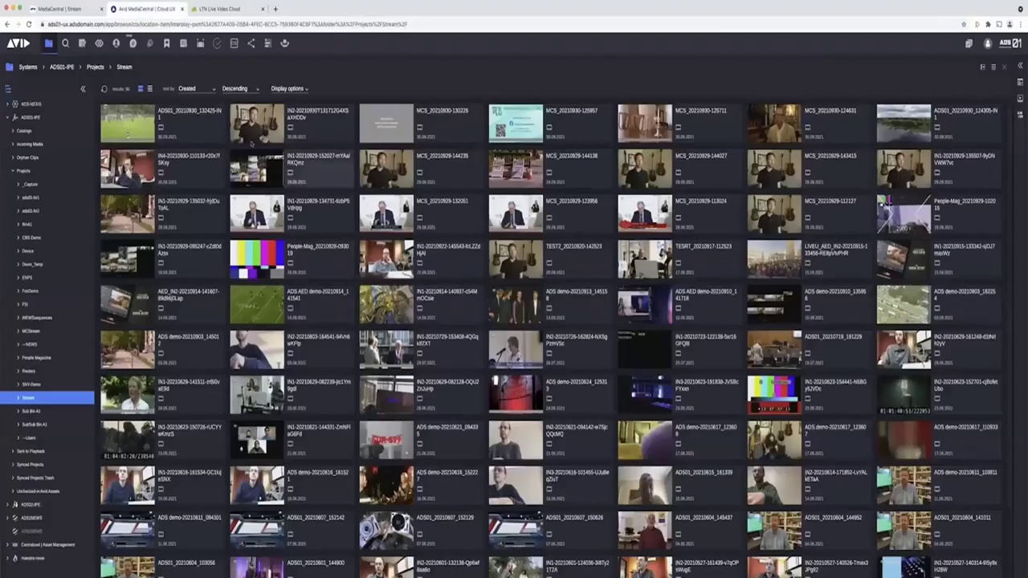
left_click(149, 90)
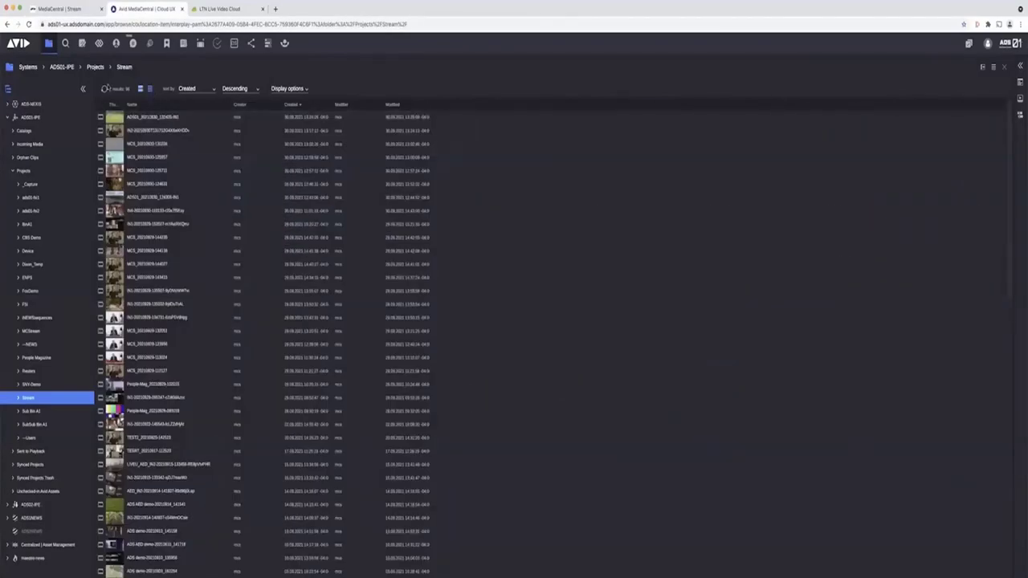
left_click(105, 90)
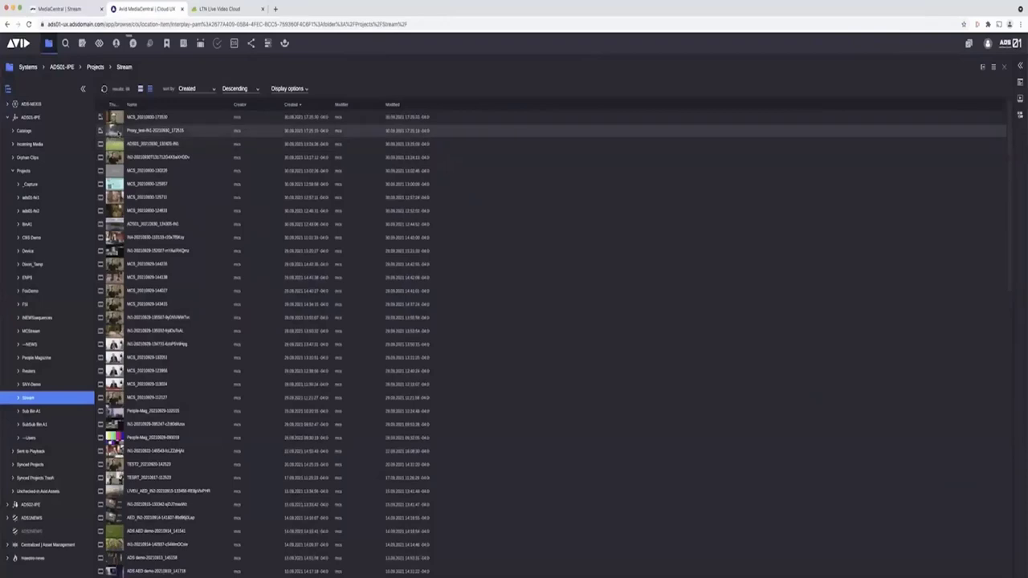
left_click(157, 117)
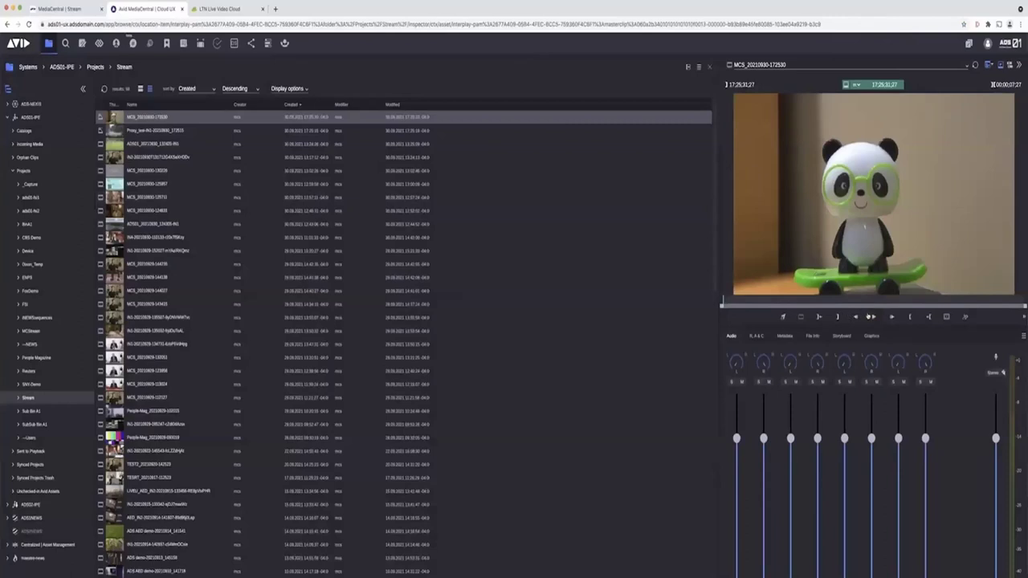
Play clip Proxy_test-IN1-20210930_172515, then switch the Stream folder back to thumbnail view
left_click(170, 131)
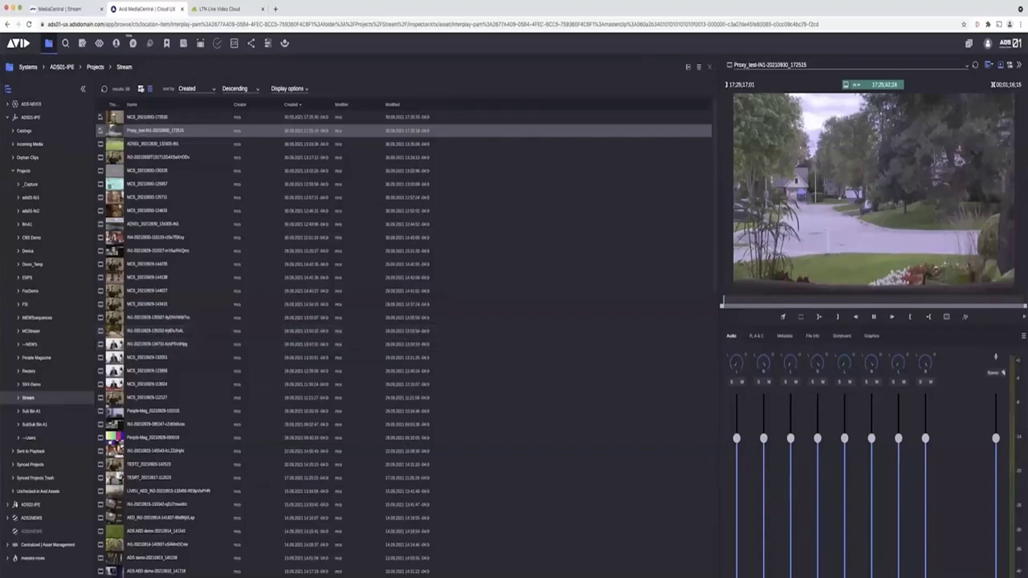
left_click(140, 88)
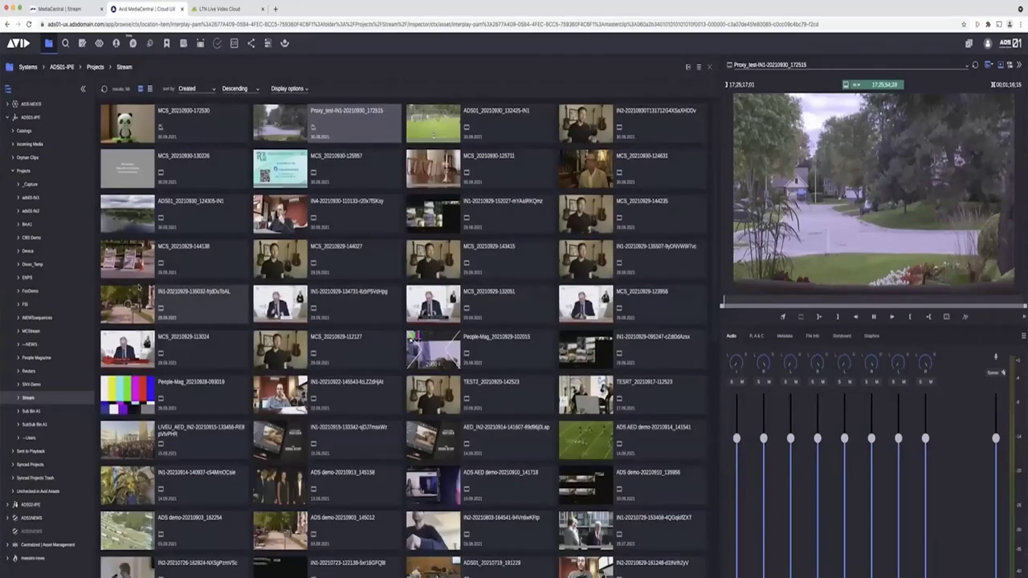
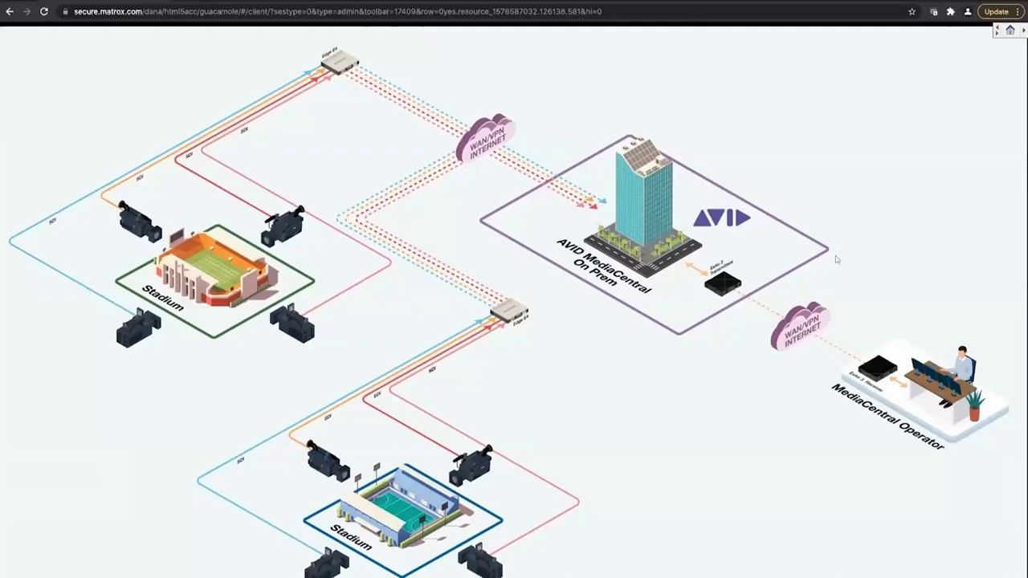
Advance the workflow diagram to the version with AVID MediaCentral hosted in the cloud
key("Right")
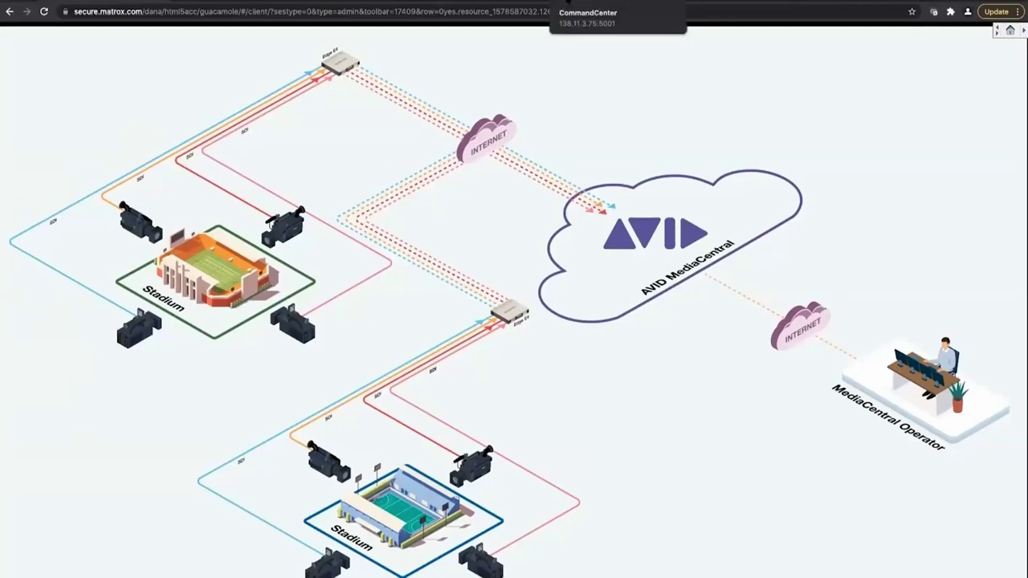
Switch to the Monarch EDGE E4 control page and return to its Encode page showing the RTSP stream
left_click(568, 3)
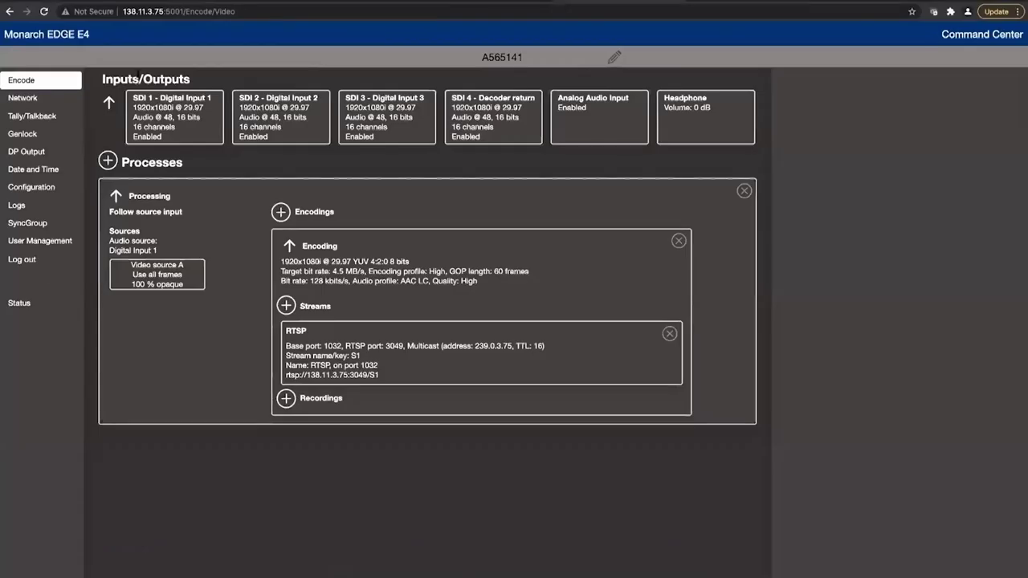
left_click(45, 222)
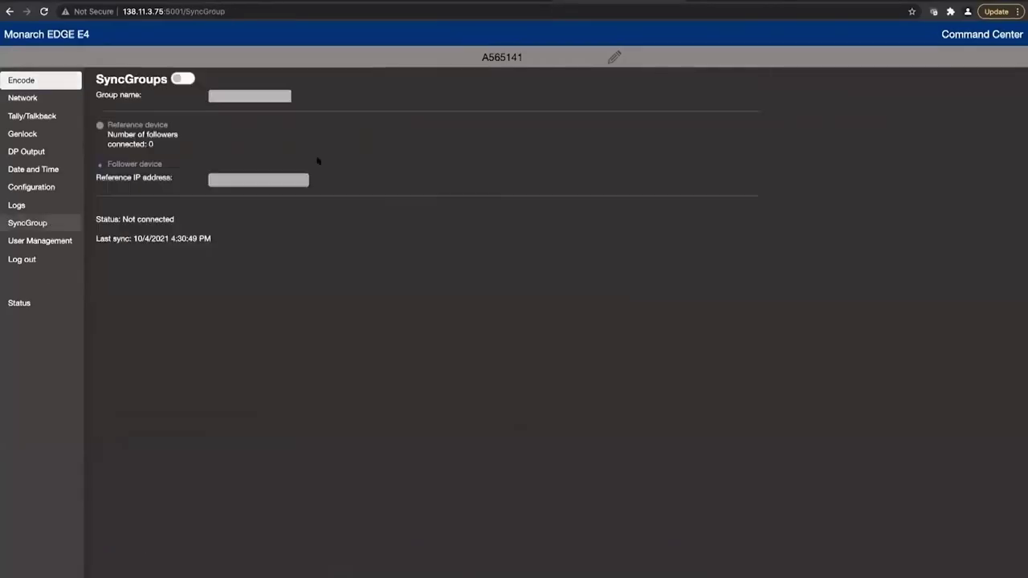
left_click(25, 83)
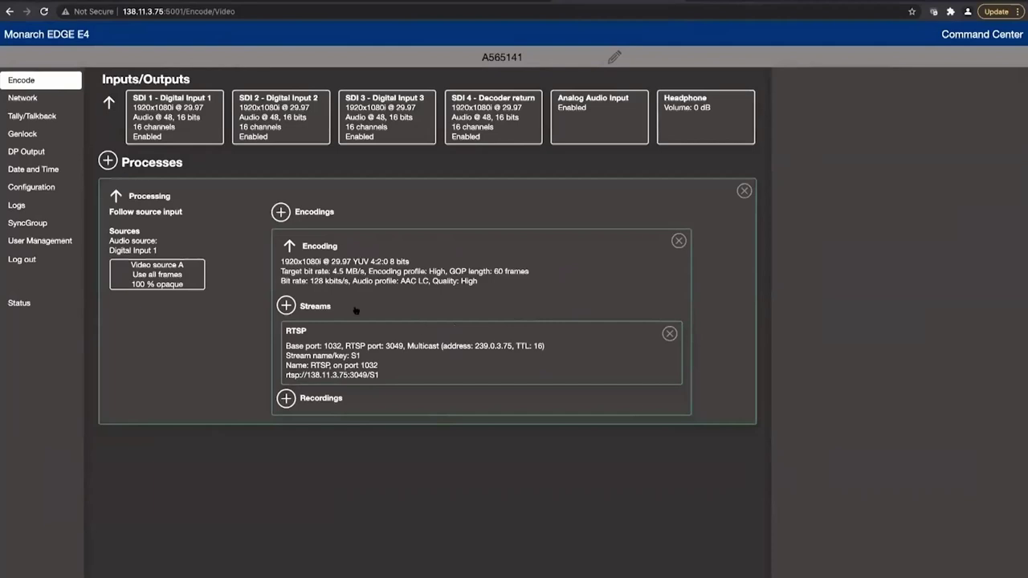
Add an SRT stream in Listener mode on port 1026, with unicast address 138.11.0.75
left_click(287, 306)
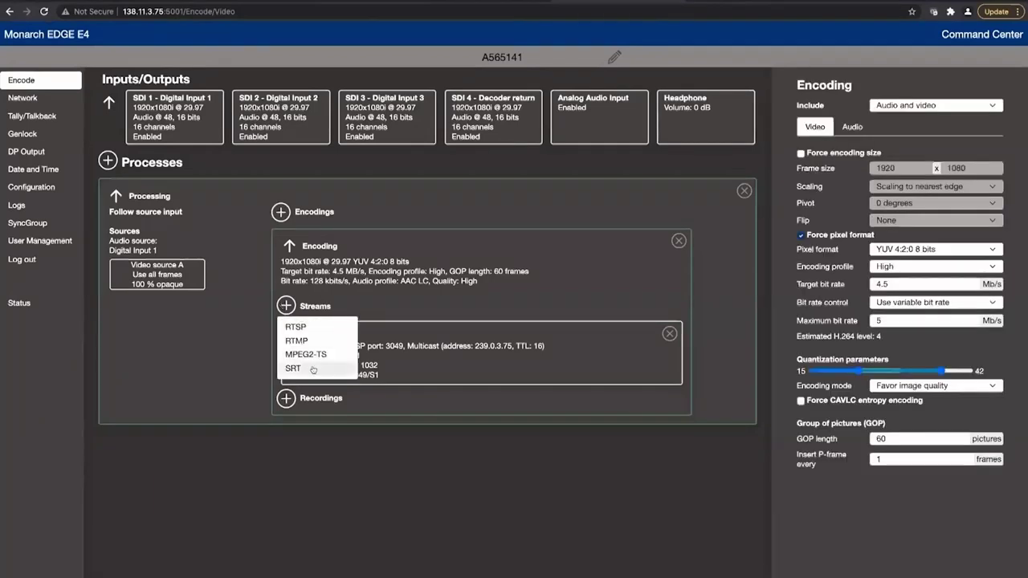
left_click(313, 369)
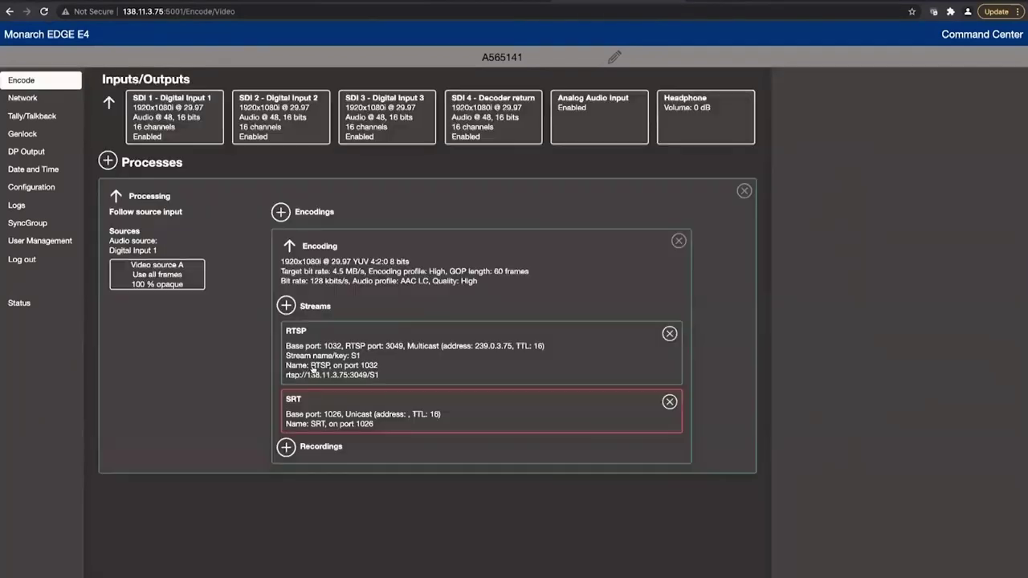
left_click(469, 404)
left_click(953, 148)
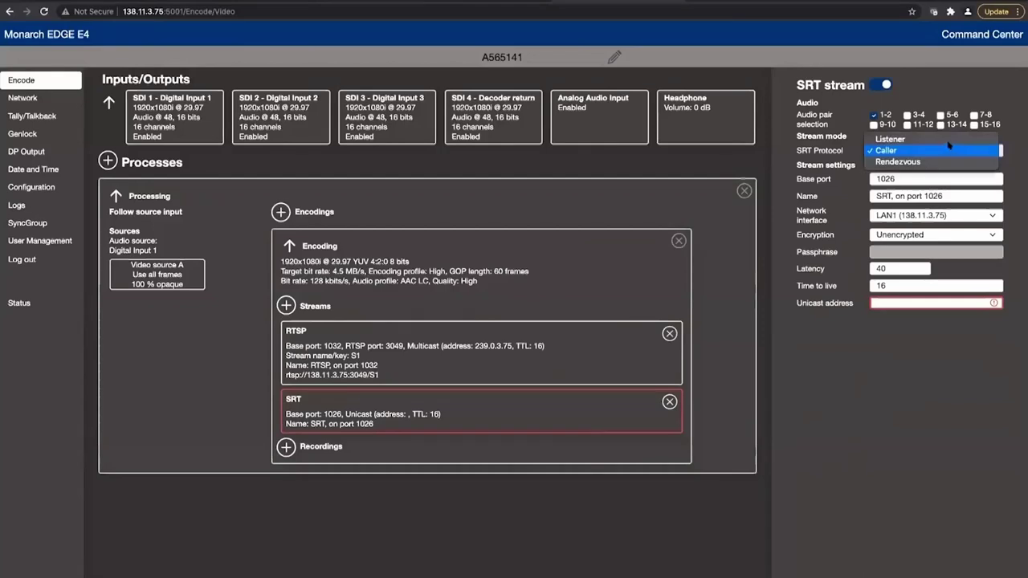
left_click(952, 138)
left_click(921, 300)
type("13")
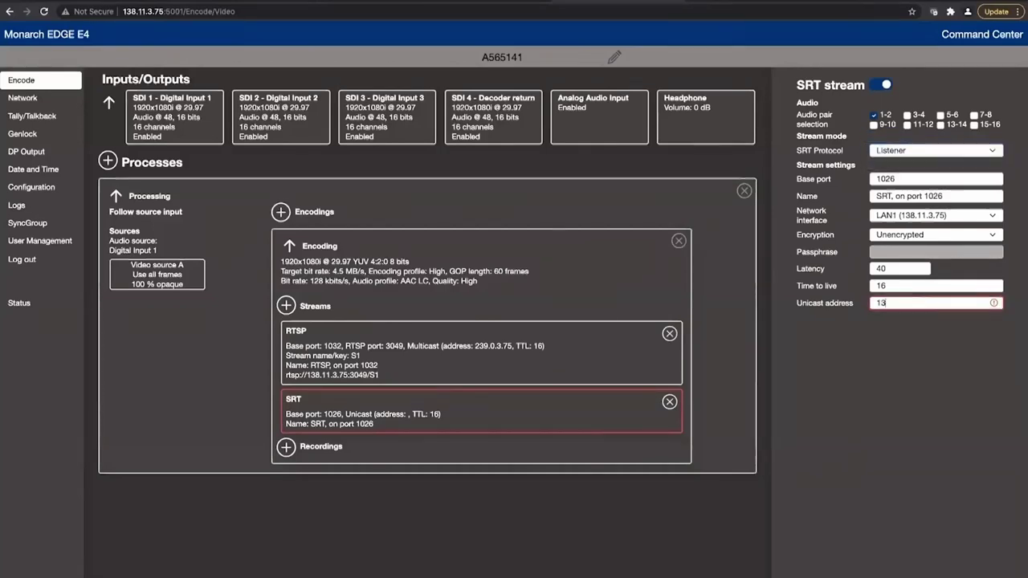
type("8/")
type("11.0.")
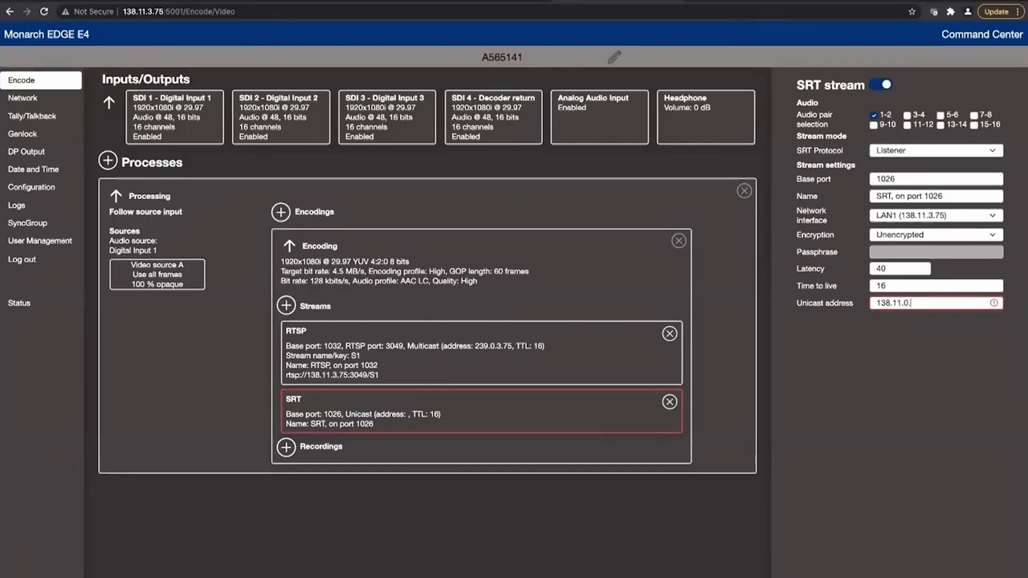
type("75")
key("Return")
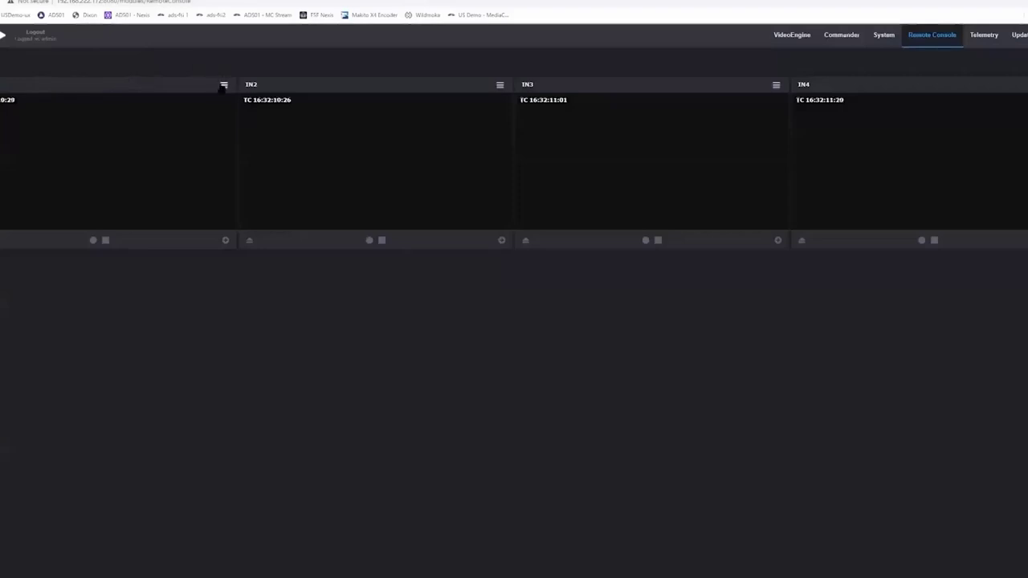
Route the Matrox SRT stream into input IN1 using the Matrox routing template
left_click(223, 84)
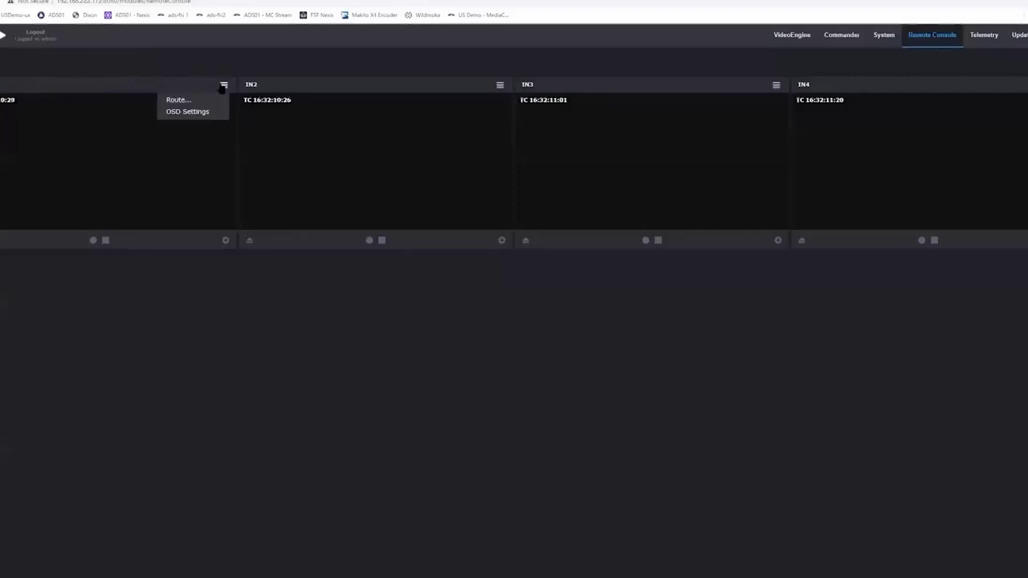
left_click(178, 100)
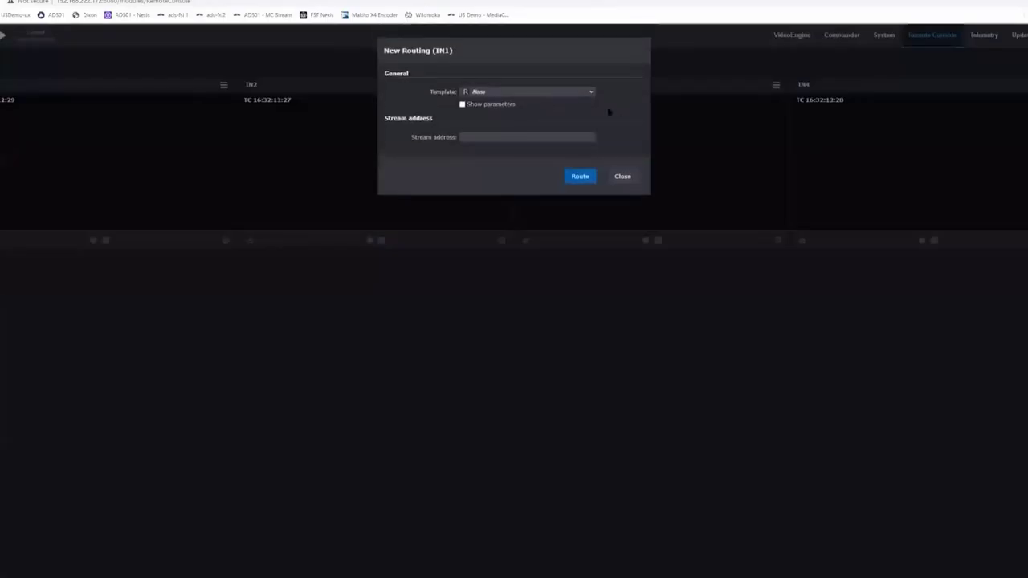
left_click(559, 95)
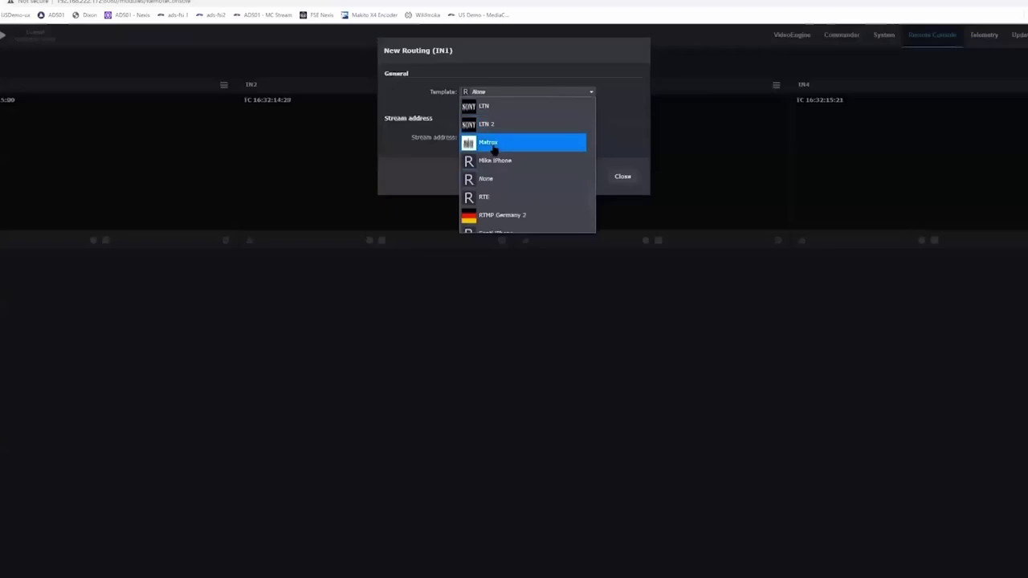
left_click(494, 143)
left_click(572, 180)
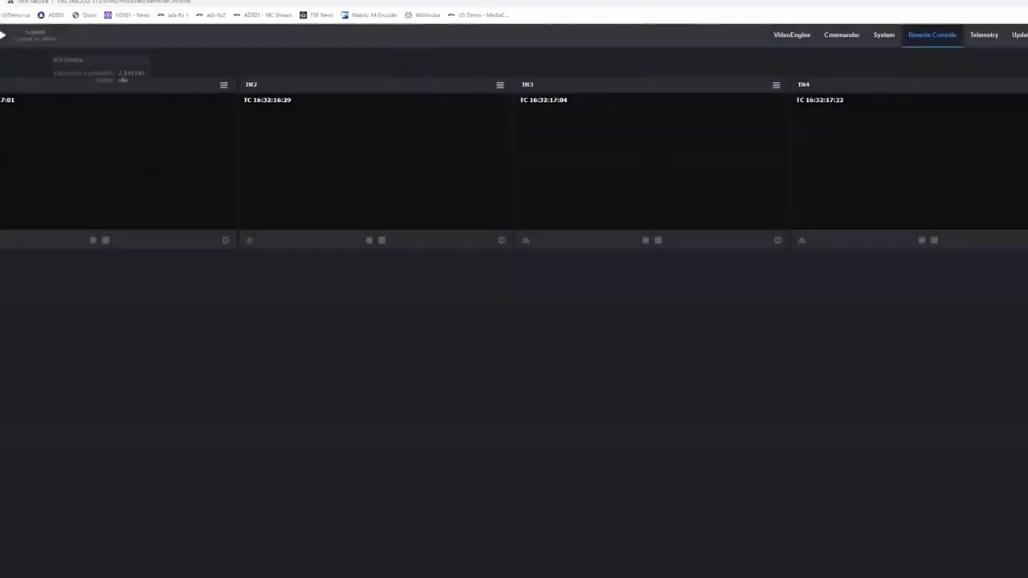
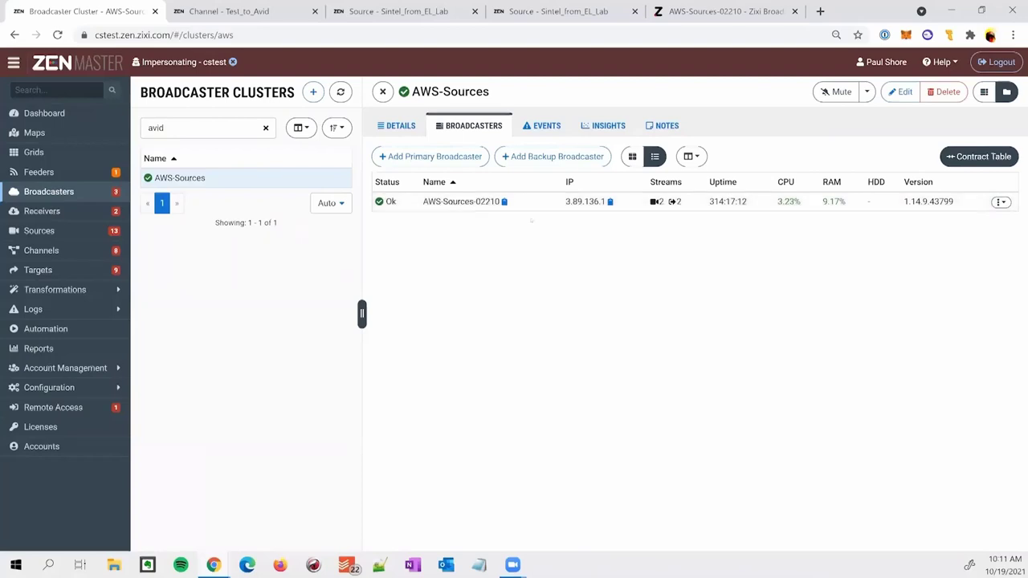
left_click(537, 207)
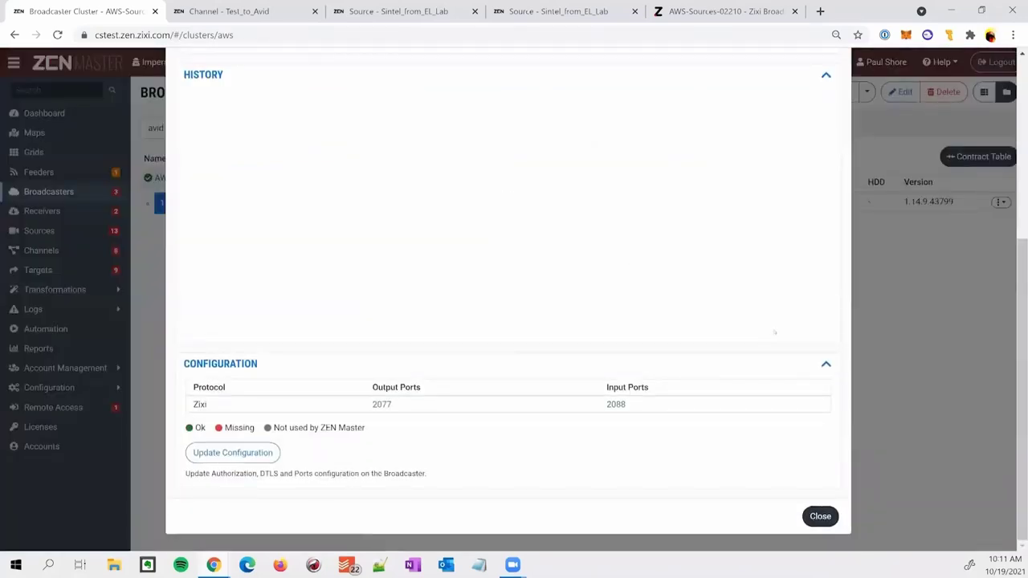
scroll(574, 210, "up", 3)
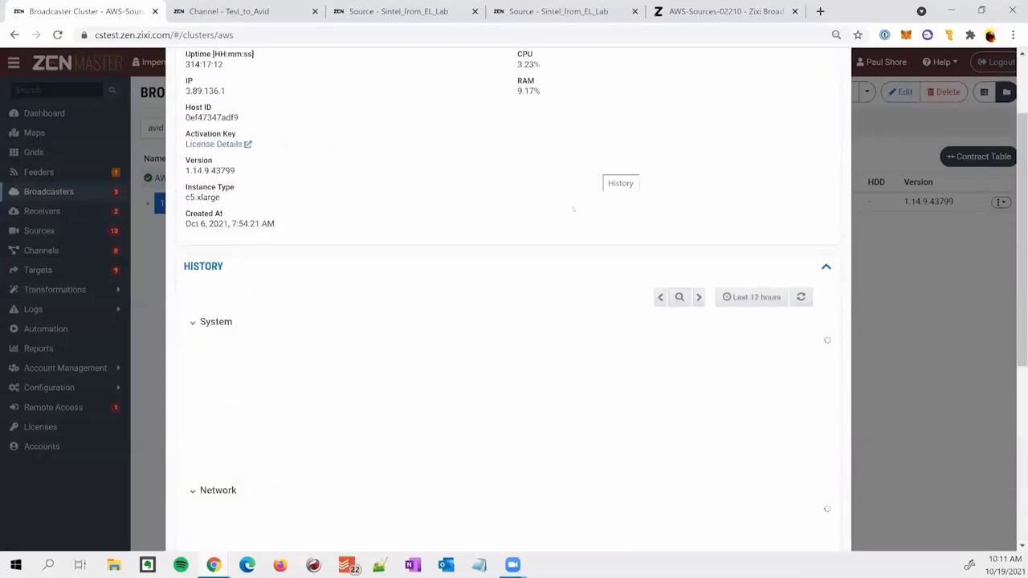
scroll(573, 210, "up", 1)
scroll(304, 243, "up", 1)
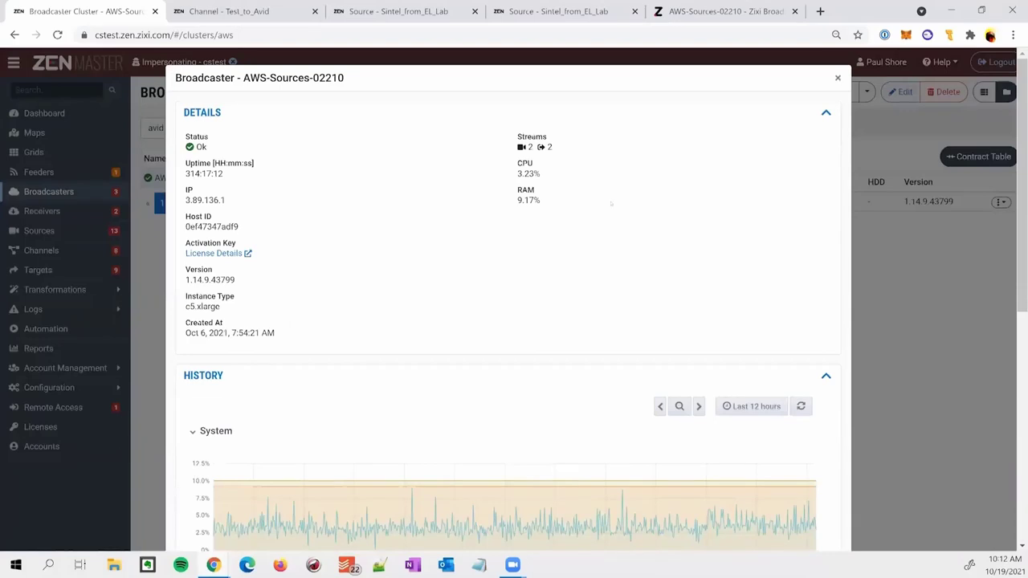
scroll(611, 203, "down", 3)
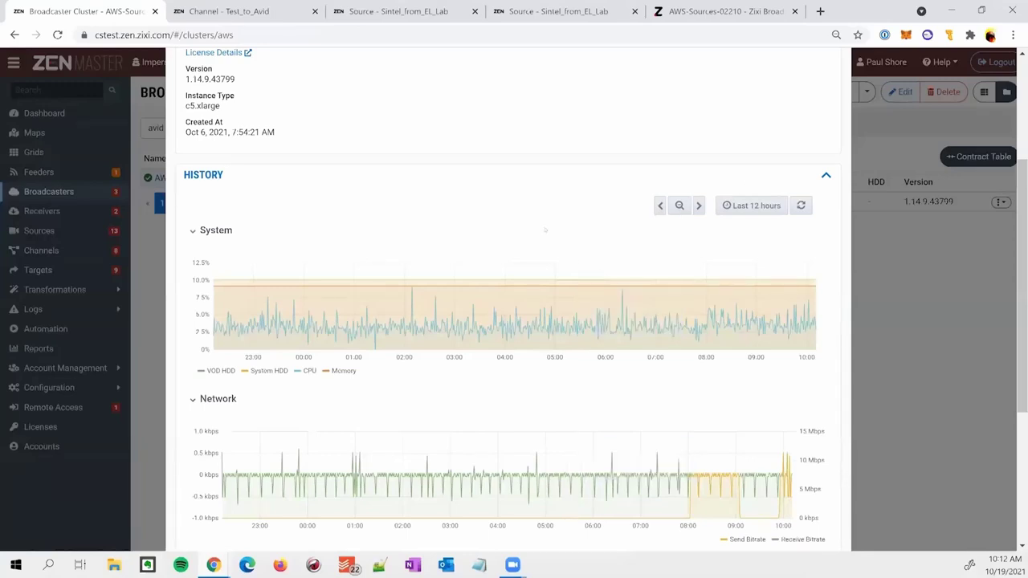
scroll(462, 238, "down", 2)
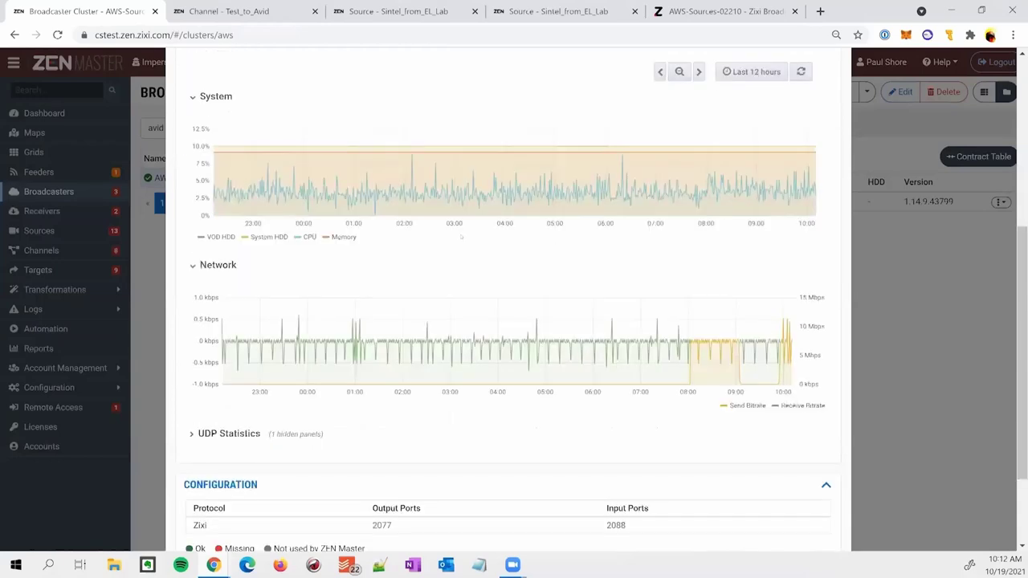
scroll(461, 237, "down", 1)
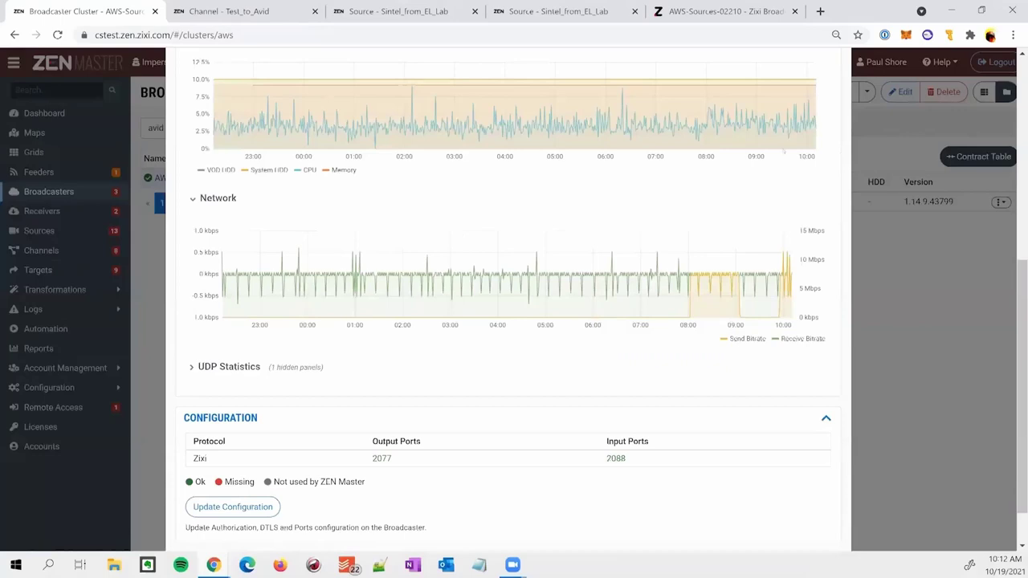
scroll(507, 305, "up", 6)
key("Escape")
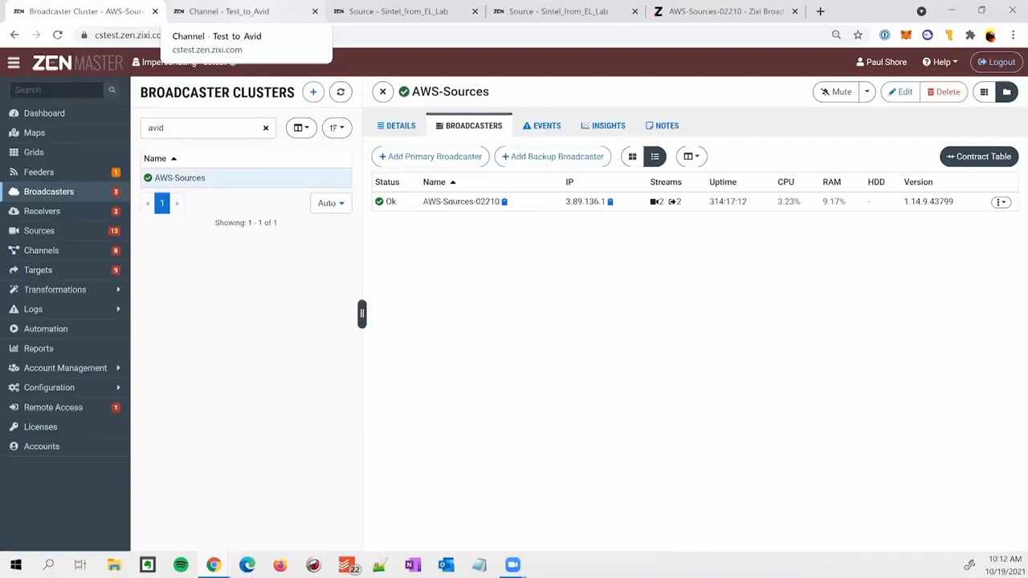
Show the Test_to_Avid channel diagram: Sintel_from_EL_Lab via Tata_LA and AWS-Sources-02210 to SRT_Avid
left_click(233, 11)
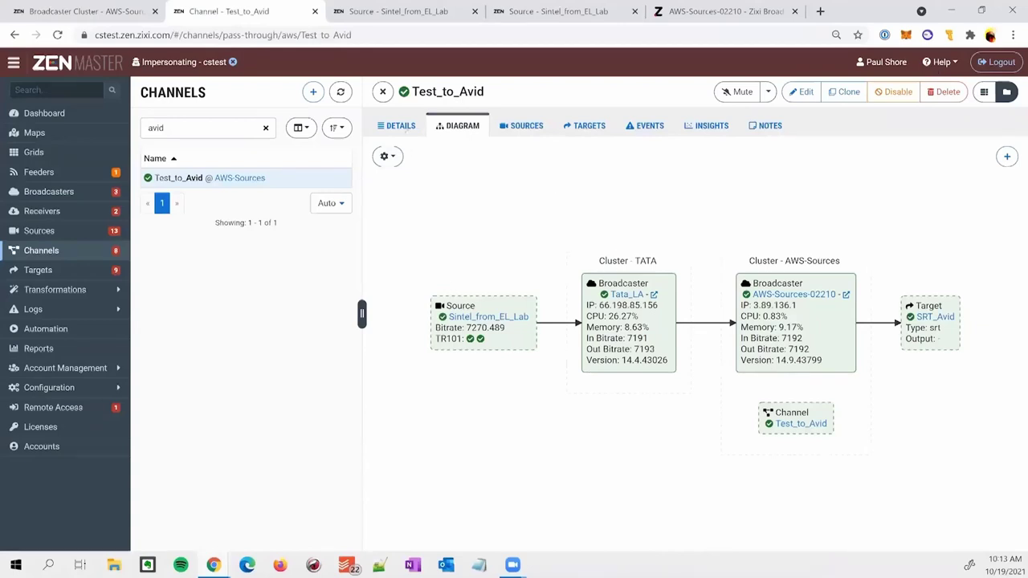
left_click(397, 126)
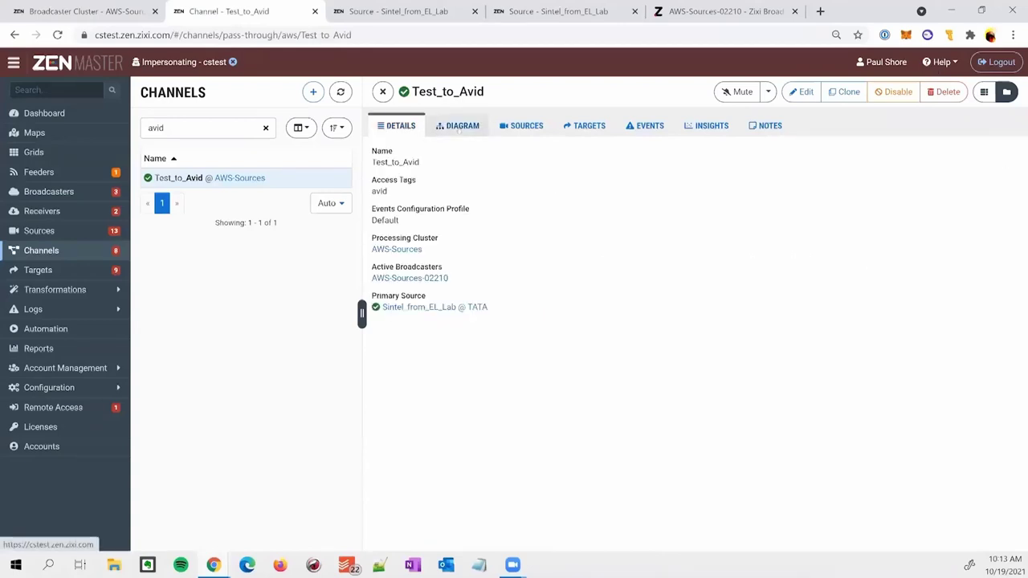
left_click(462, 126)
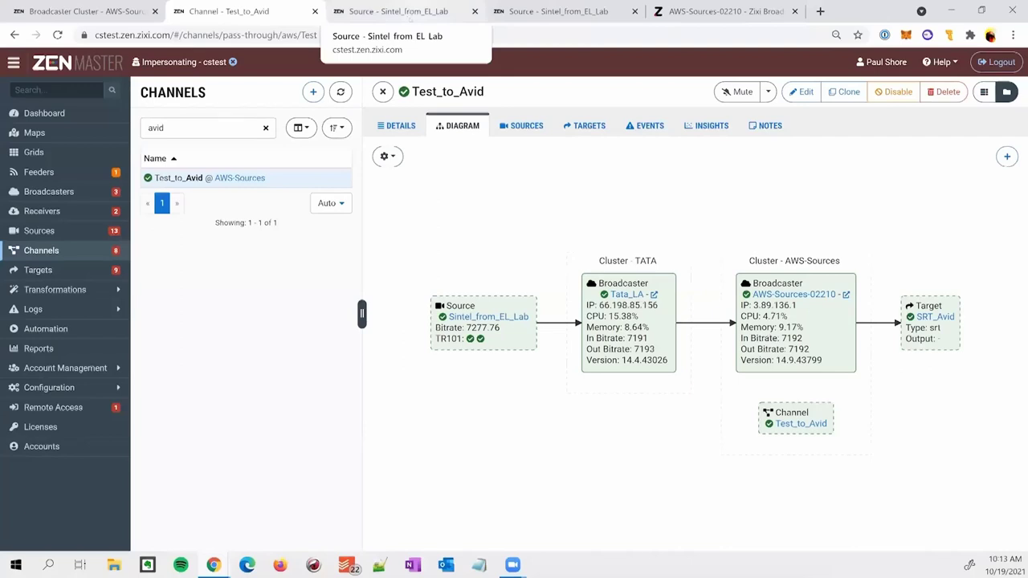
Review Sintel_from_EL_Lab's stream information, collapse PID 482 and the elementary PIDs, then open the second source page
left_click(404, 11)
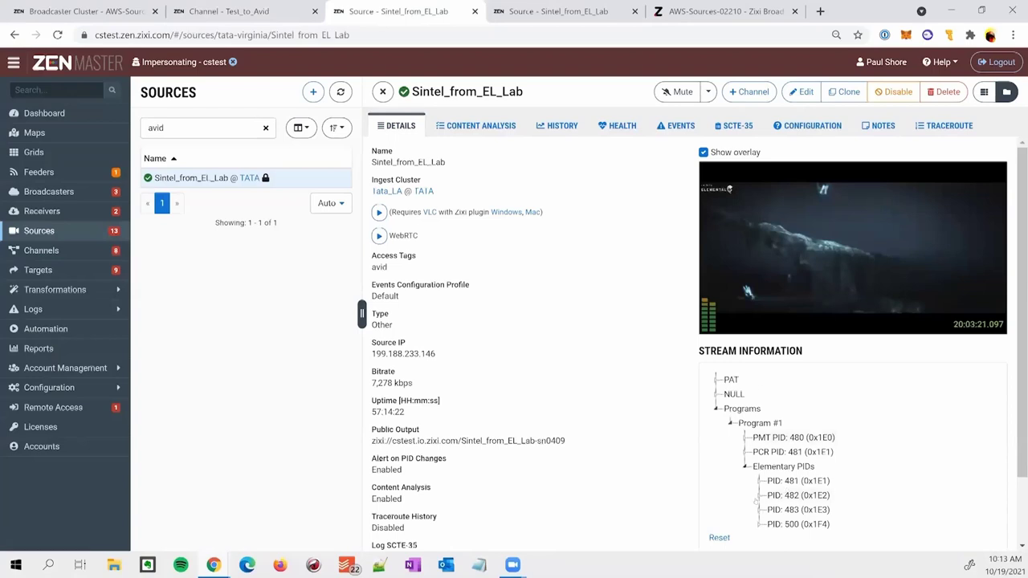
scroll(888, 386, "down", 1)
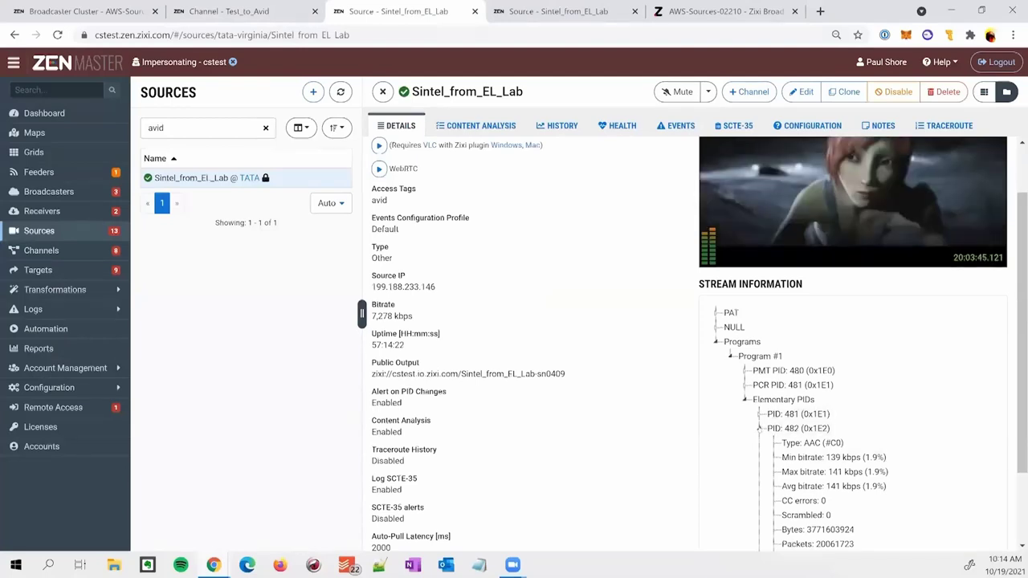
left_click(759, 428)
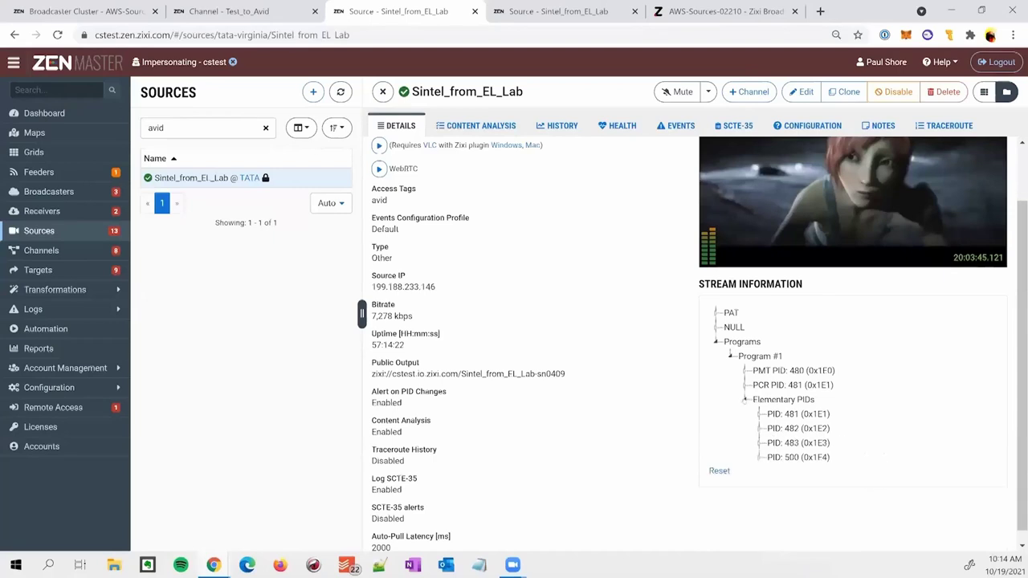
left_click(745, 399)
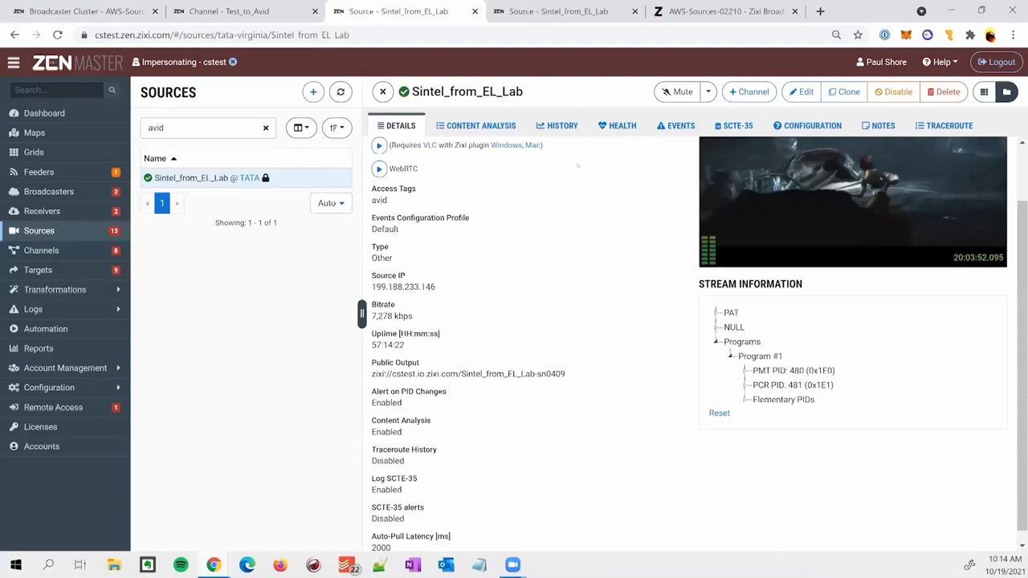
left_click(562, 11)
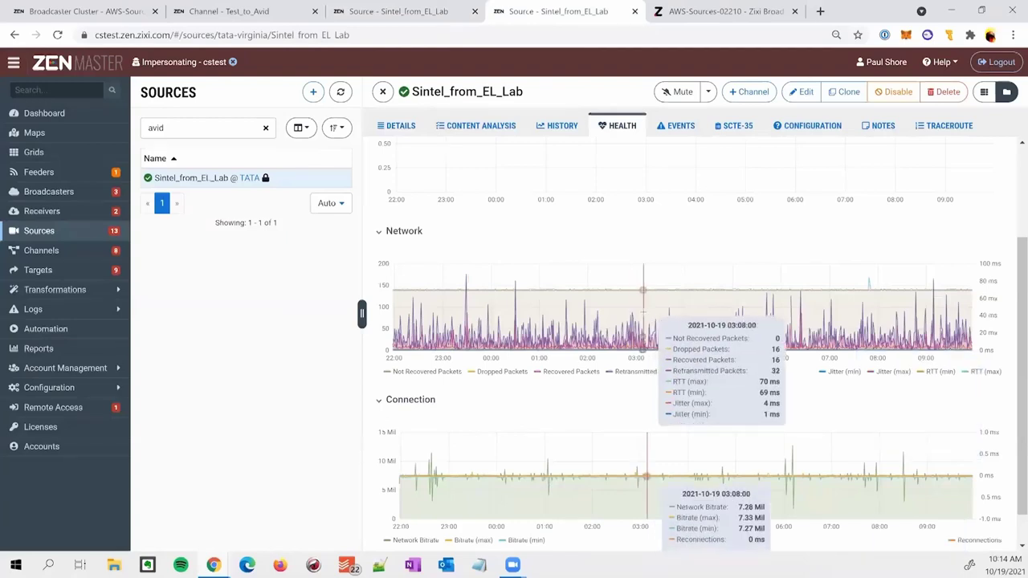
Review the source's health charts, then move to the AWS-Sources-02210 Broadcaster page with Ctrl+Tab
scroll(616, 354, "down", 1)
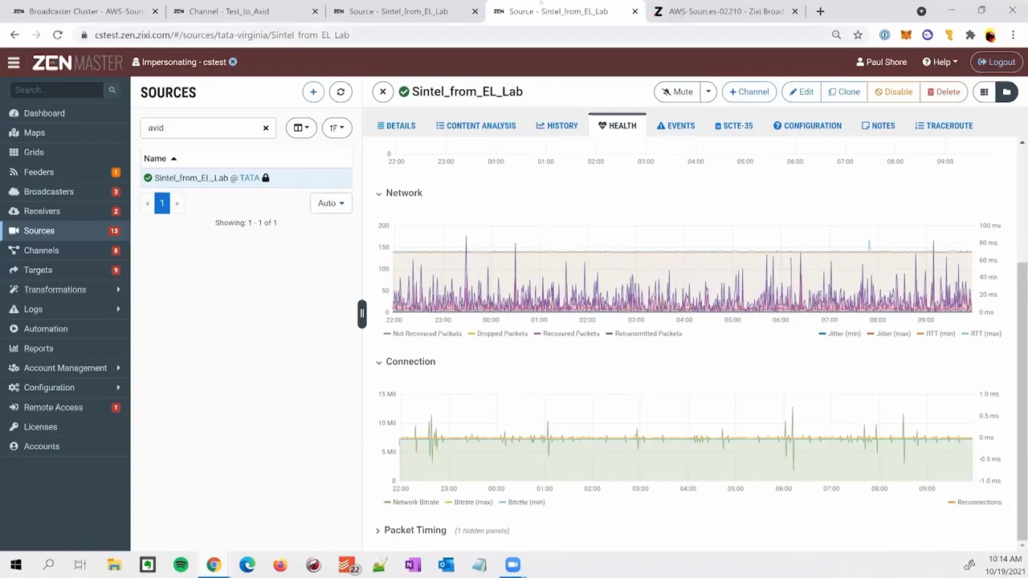
key("ctrl+Tab")
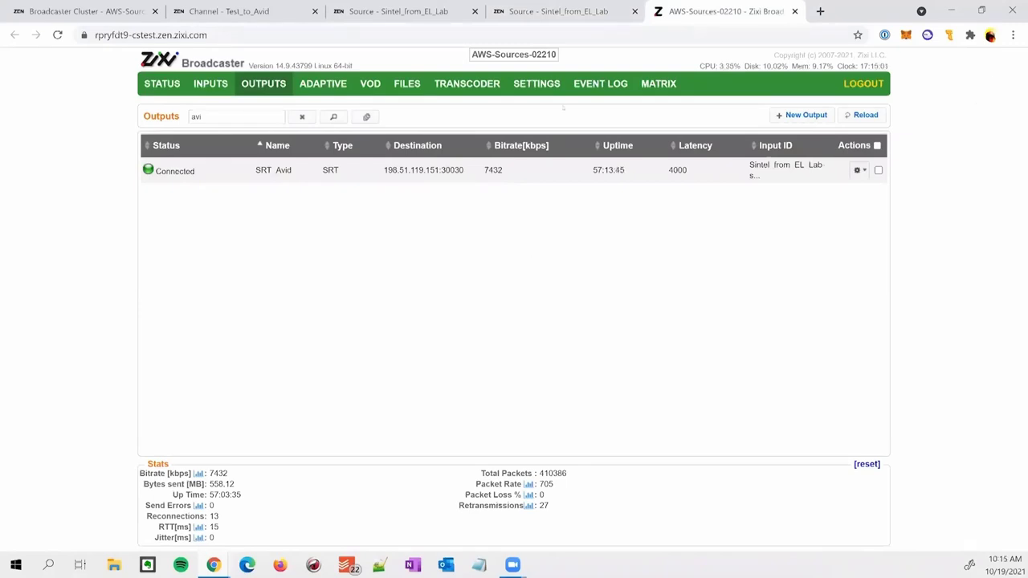
Confirm the SRT Avid output's destination address is 198.51.119.151:30030 on the OUTPUTS tab
left_click(223, 86)
left_click_drag(384, 172, 436, 171)
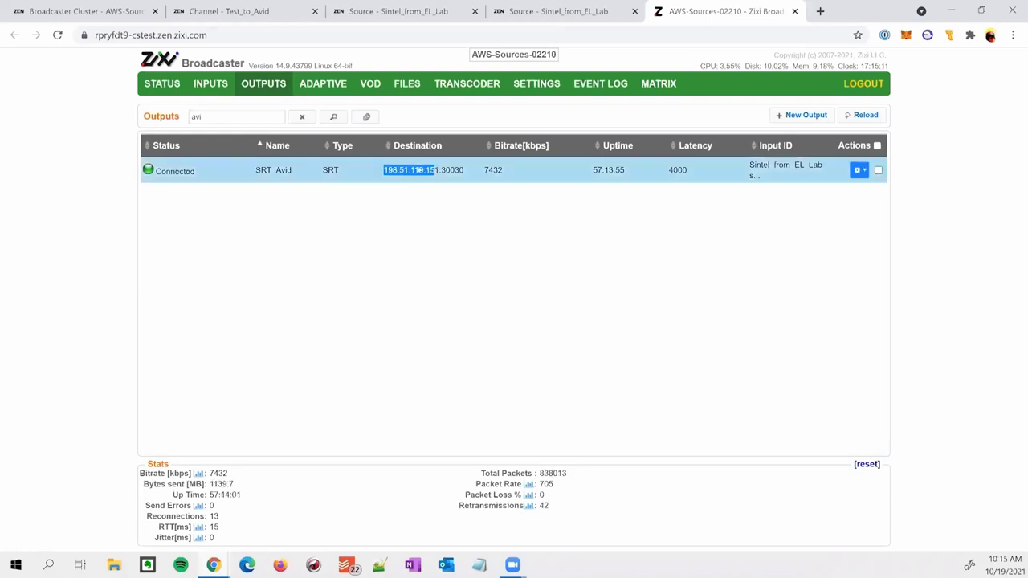
left_click(600, 183)
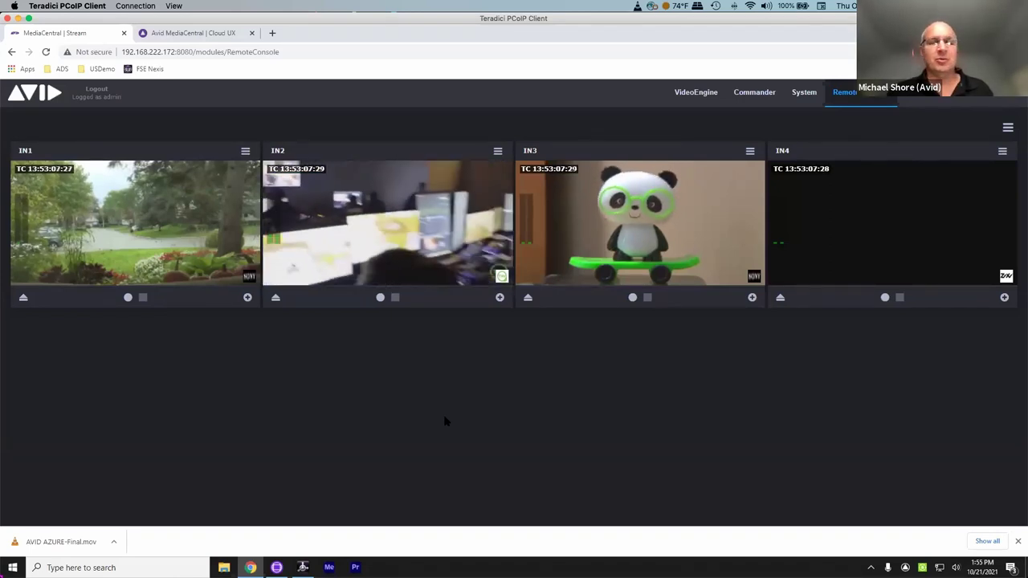
mouse_move(931, 198)
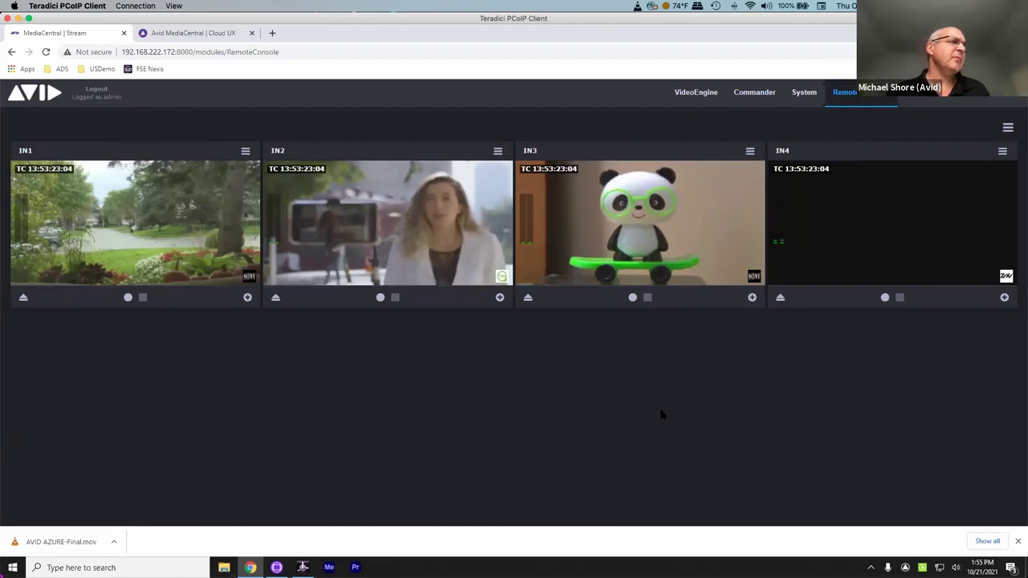
Check the VideoEngine page (online, IN1–IN4 idle, IN1 29i XDCAM HD422 50mbit), then go to Commander
left_click(692, 94)
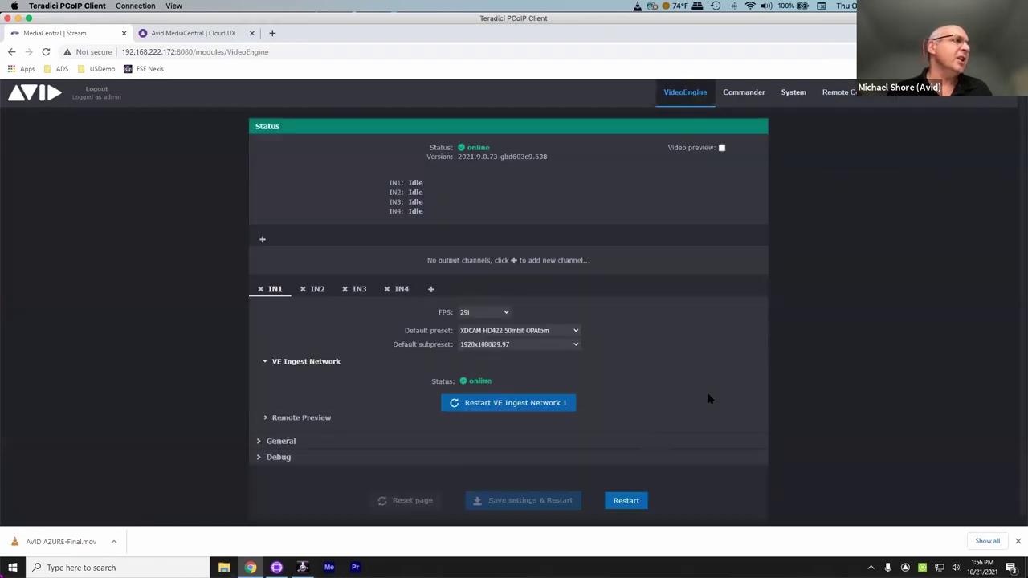
scroll(698, 409, "down", 1)
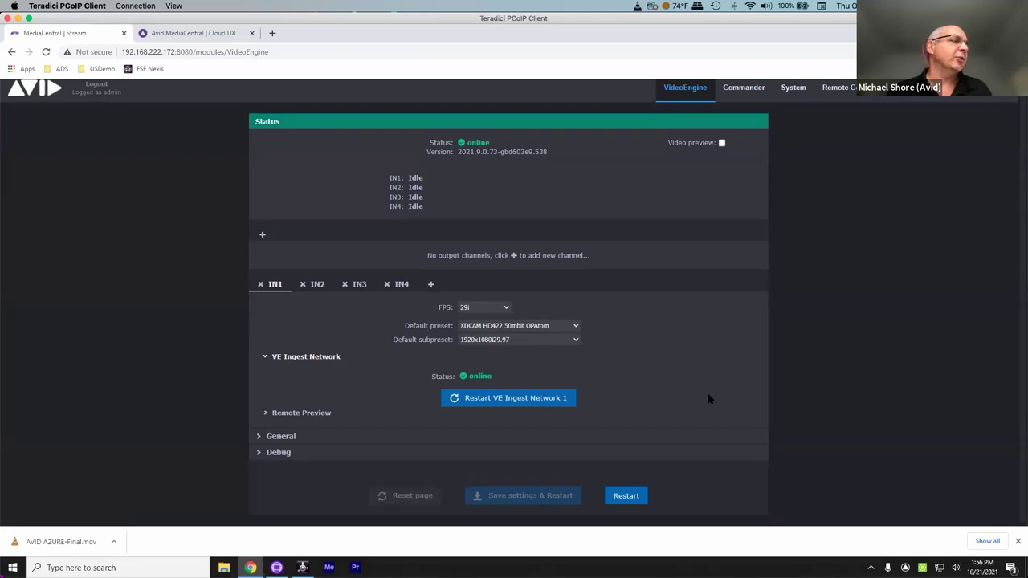
scroll(708, 398, "up", 1)
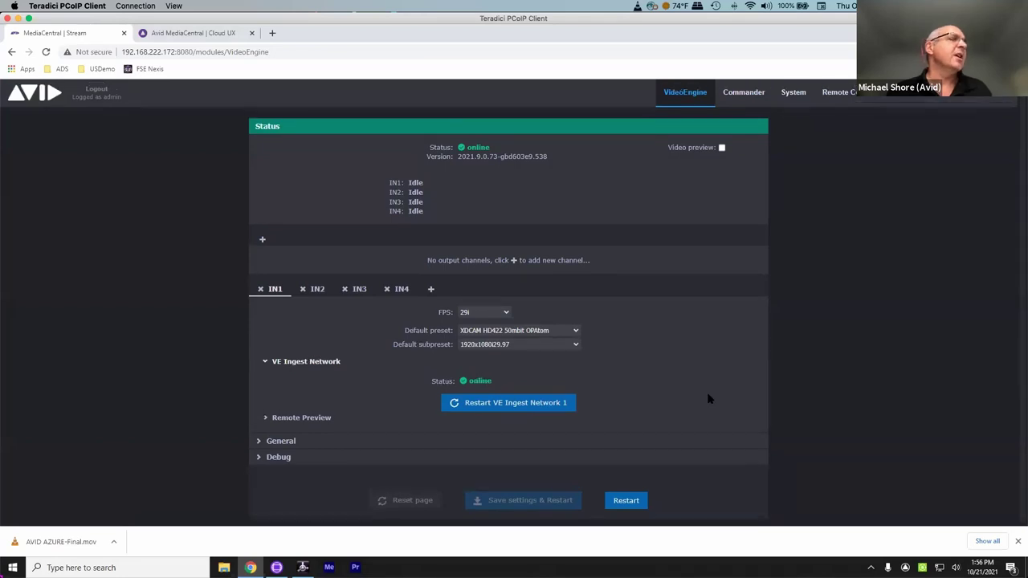
left_click(747, 100)
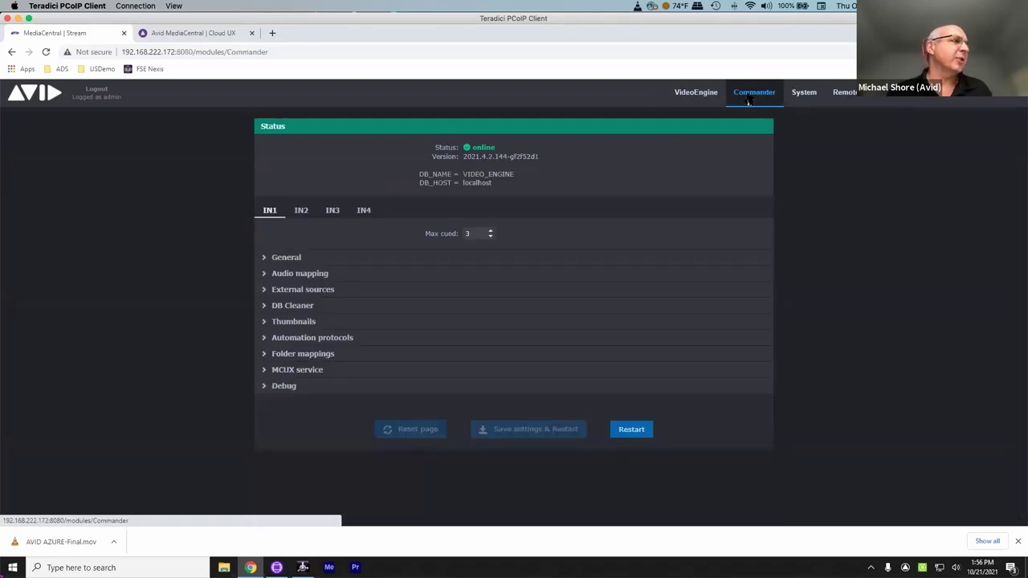
On the System page, inspect the storage mounts, including the AvidFos and ADS-NEXIS mount details
left_click(802, 99)
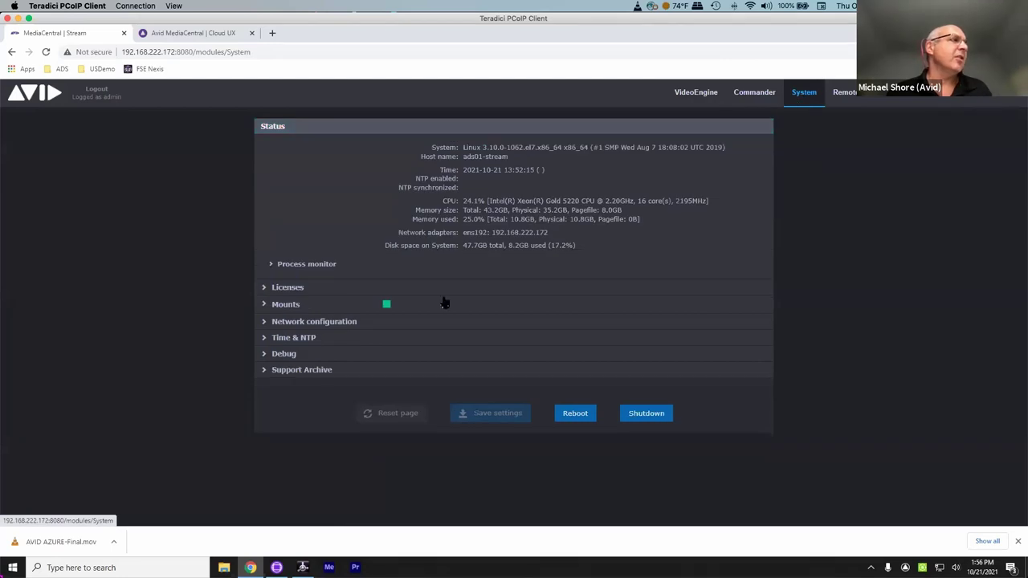
left_click(273, 303)
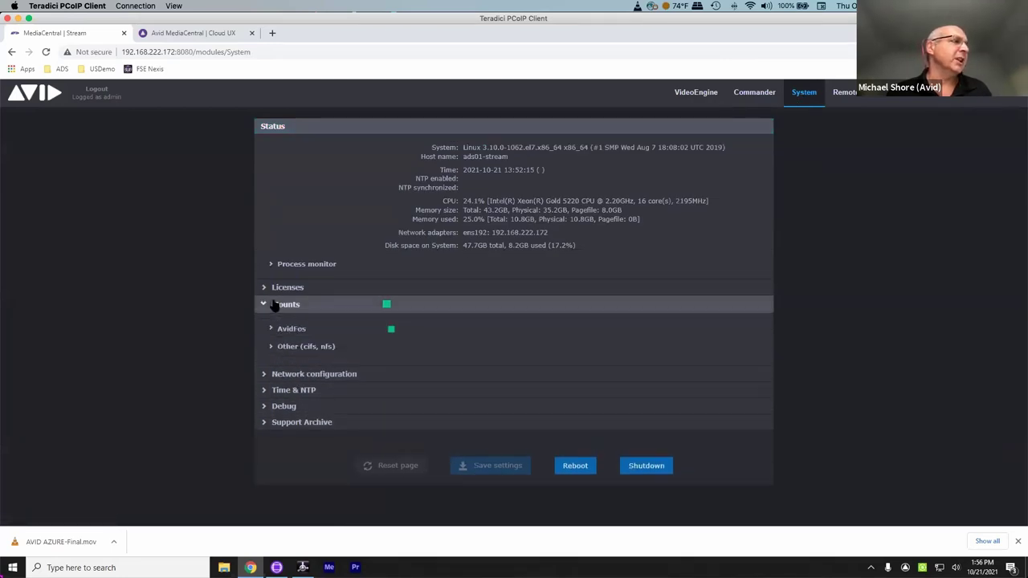
left_click(287, 330)
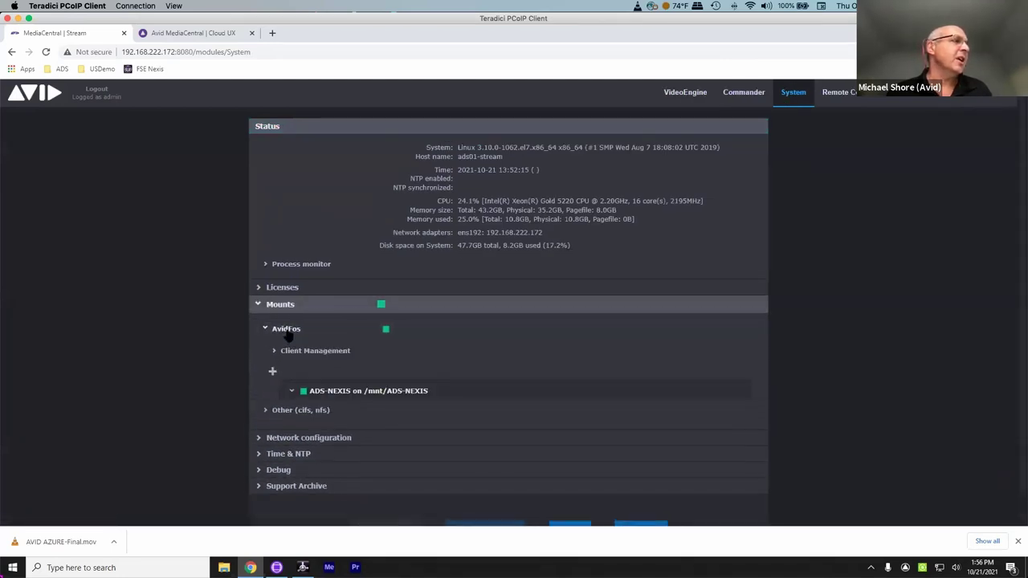
left_click(327, 391)
scroll(325, 392, "down", 1)
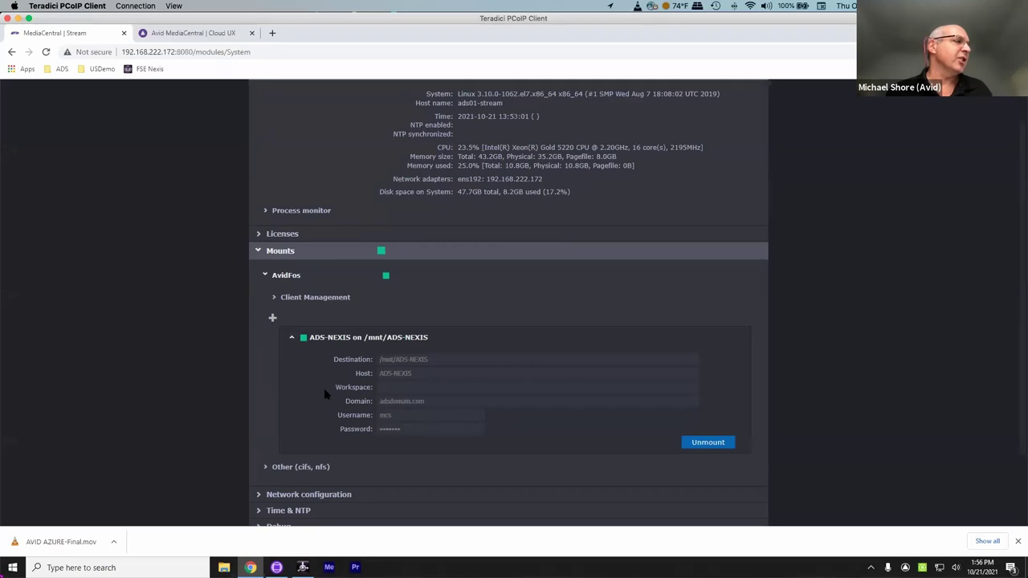
scroll(324, 388, "down", 2)
Check Time & NTP settings, collapse both sections, and return to the Remote Console
left_click(293, 423)
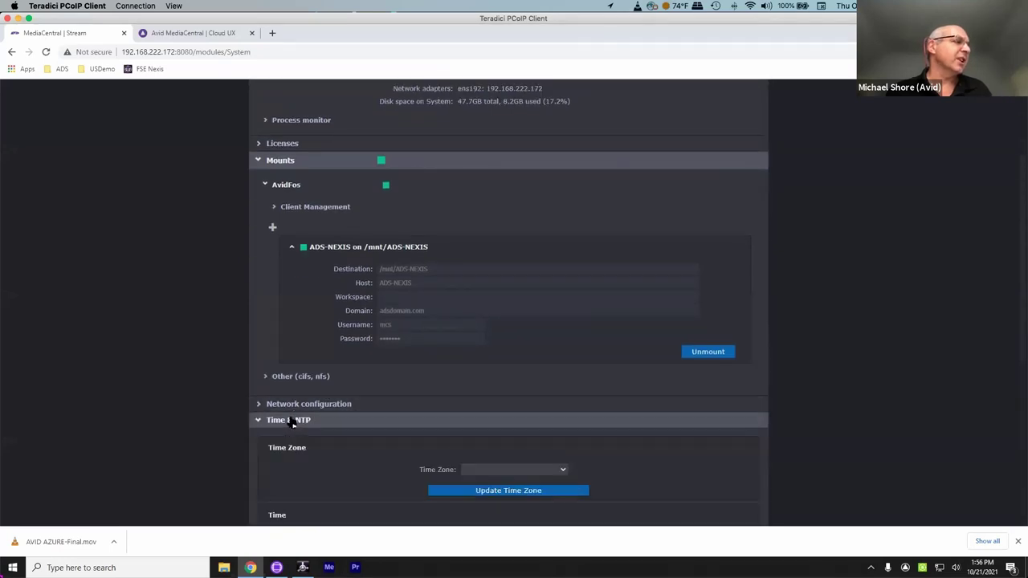
scroll(293, 422, "down", 5)
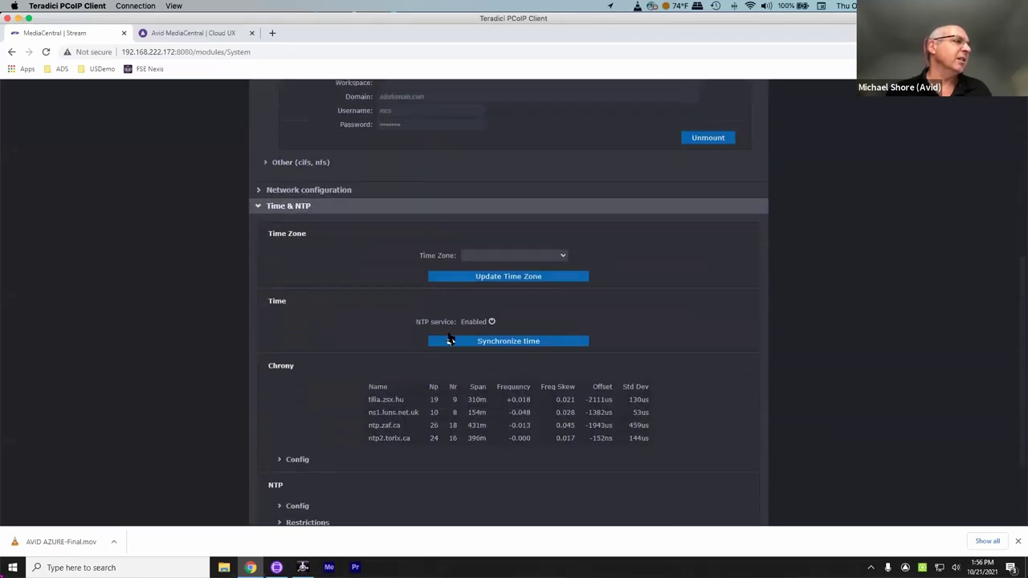
scroll(433, 294, "up", 8)
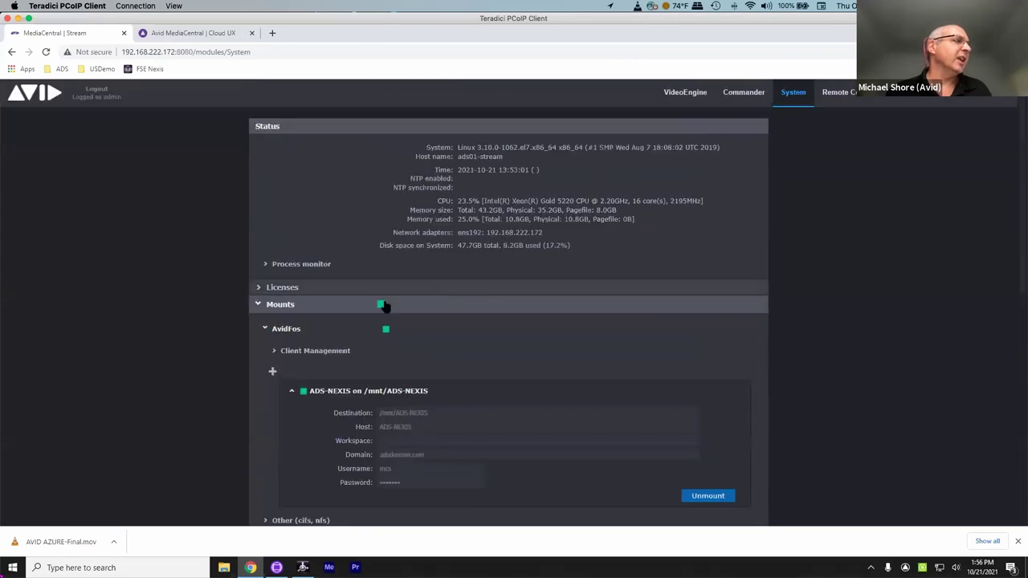
left_click(277, 310)
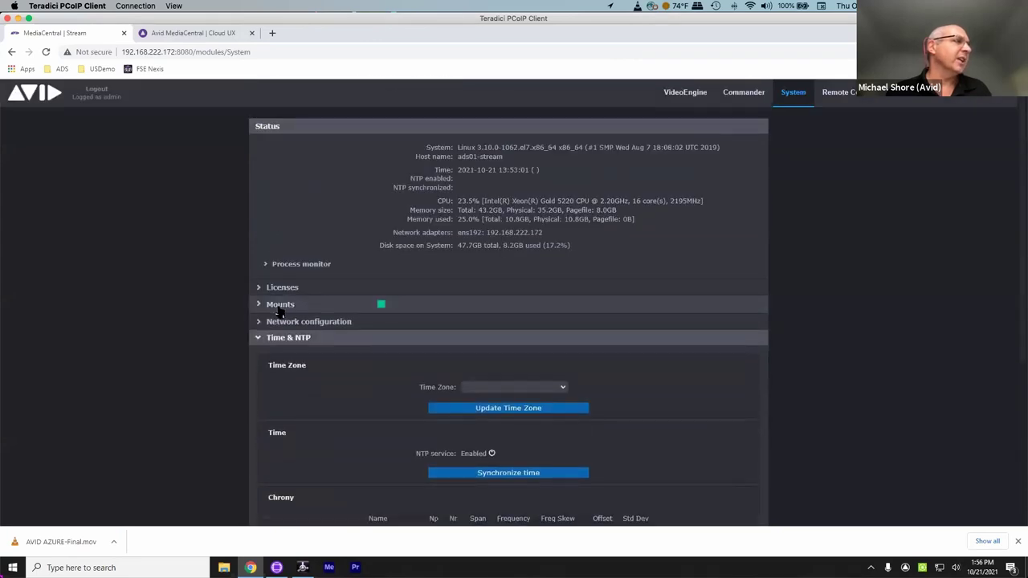
left_click(273, 339)
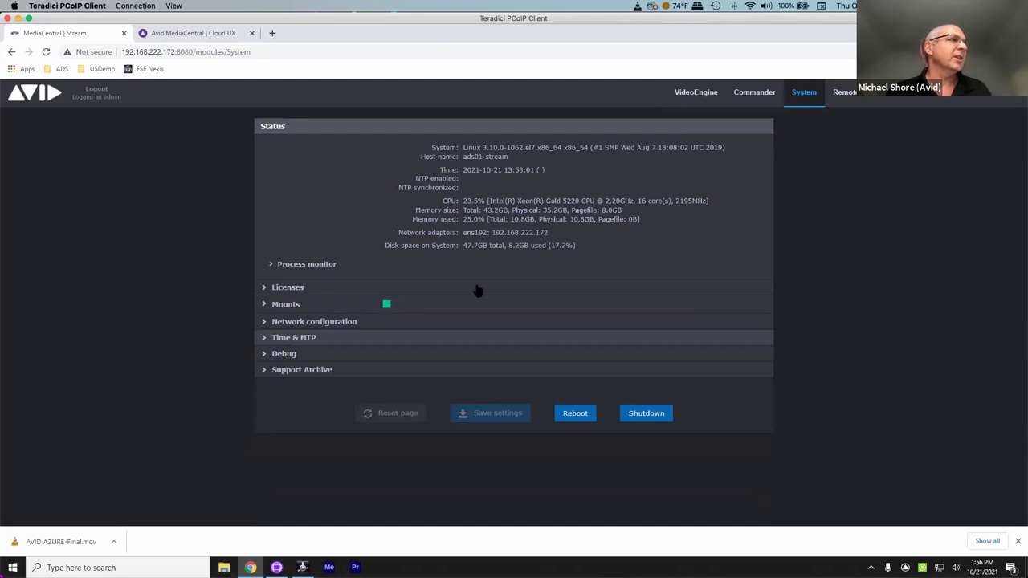
left_click(844, 92)
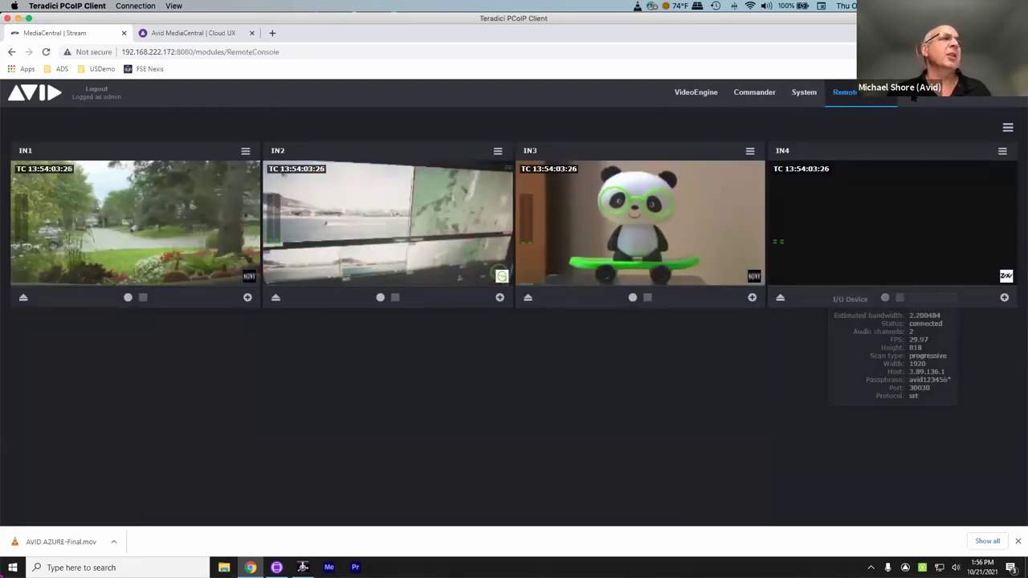
Look over the telemetry Dashboard graphs, then go back to the Remote Console's template menu
left_click(921, 91)
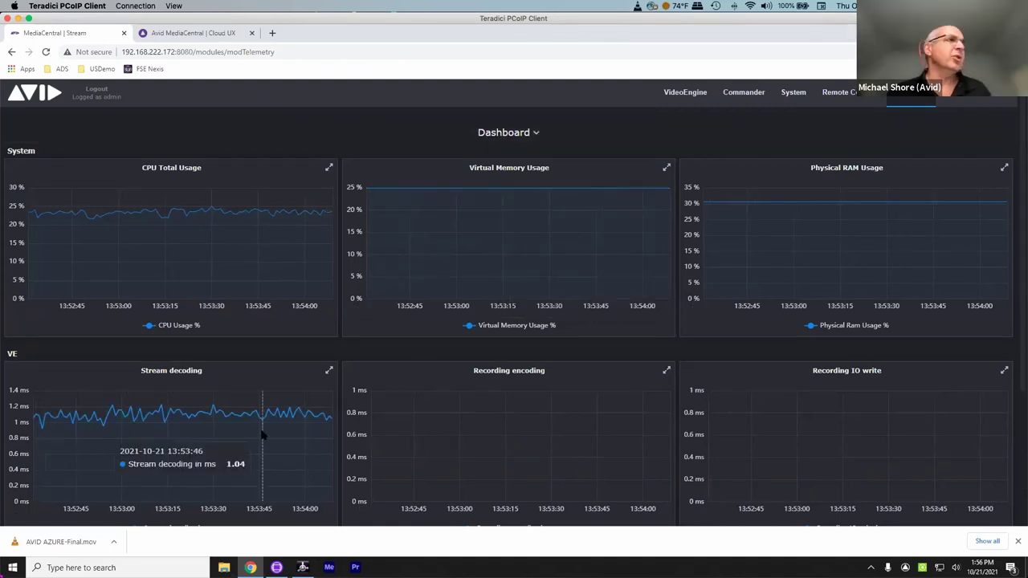
left_click(850, 91)
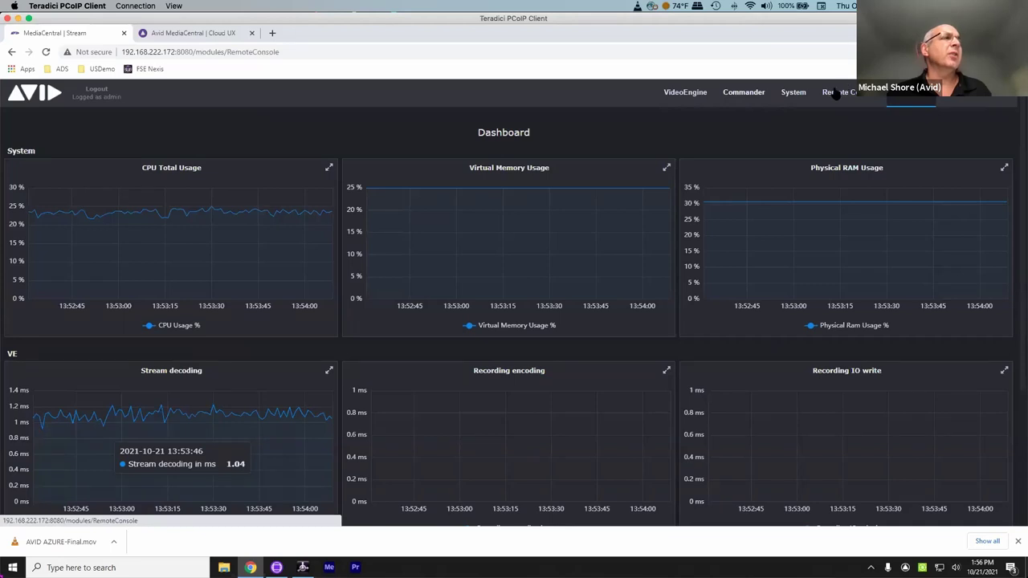
left_click(835, 93)
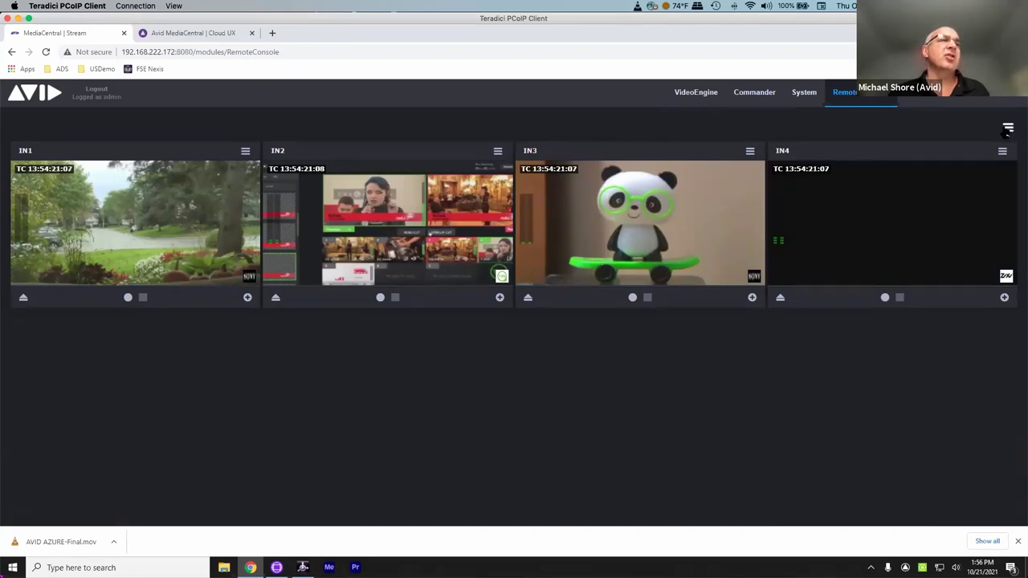
left_click(1008, 128)
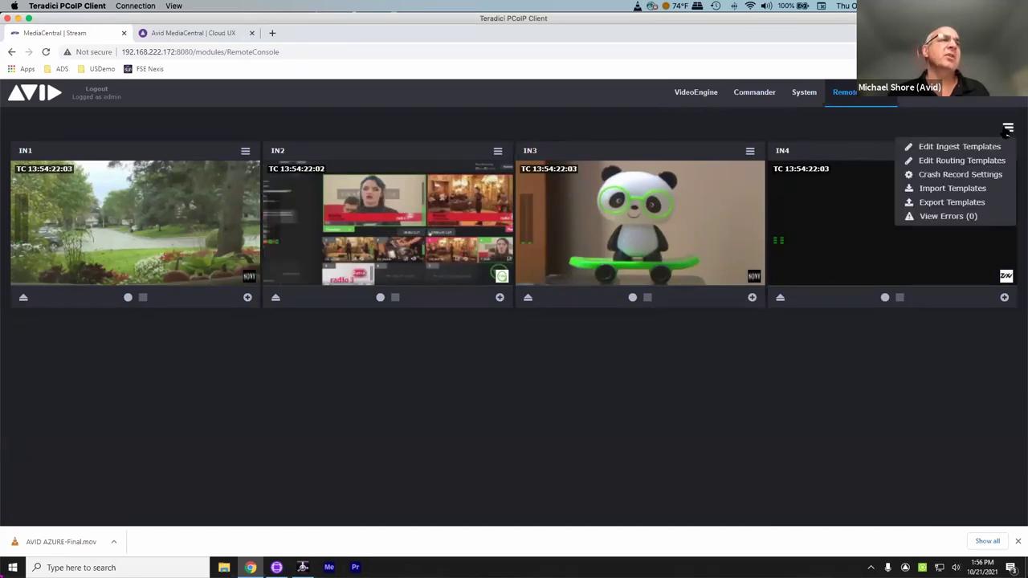
Load the TVU routing template, review srt://18.231.169.195:60000 on port 60000, and close the editor
left_click(973, 164)
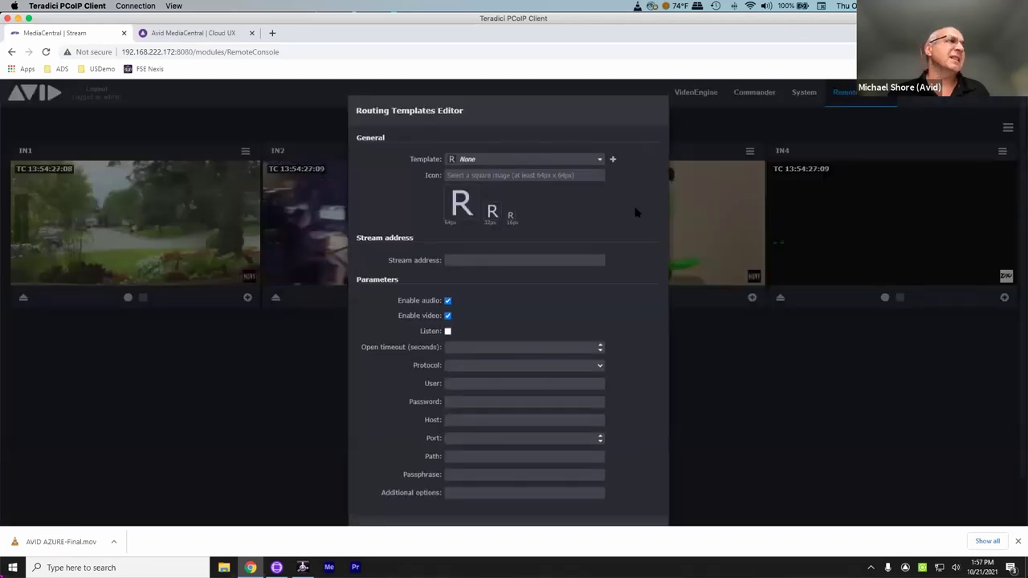
left_click(600, 159)
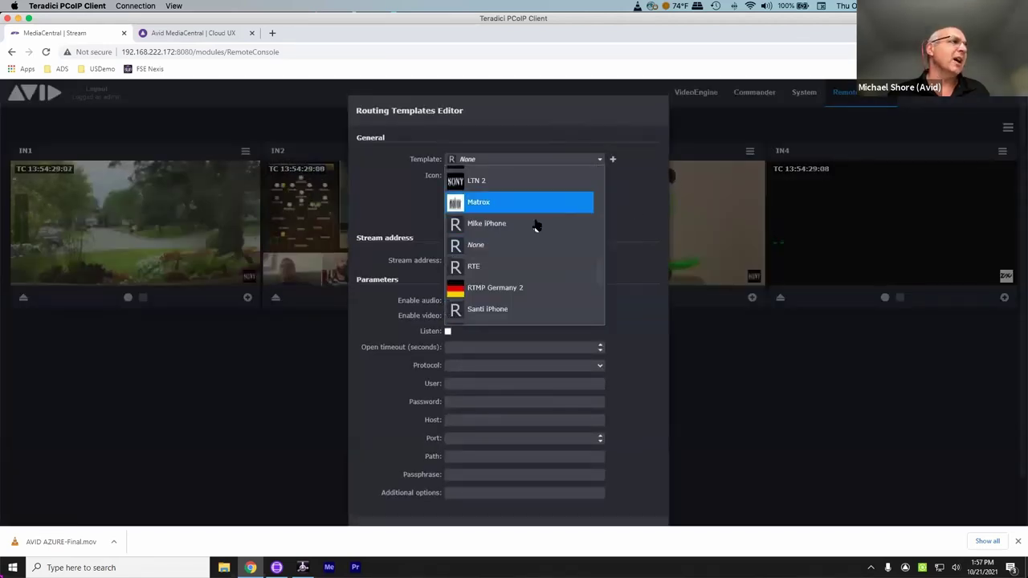
scroll(548, 263, "down", 5)
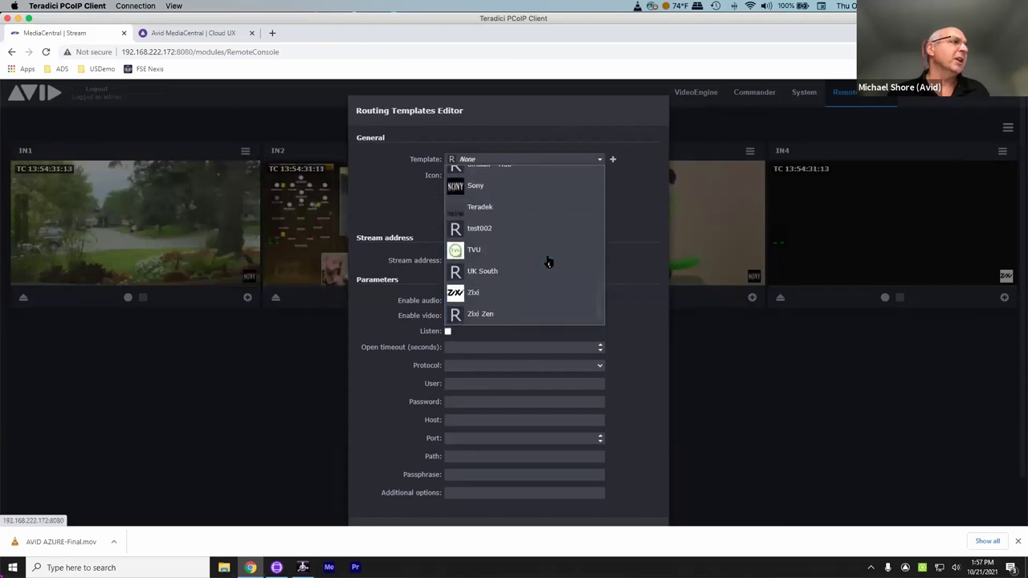
left_click(522, 251)
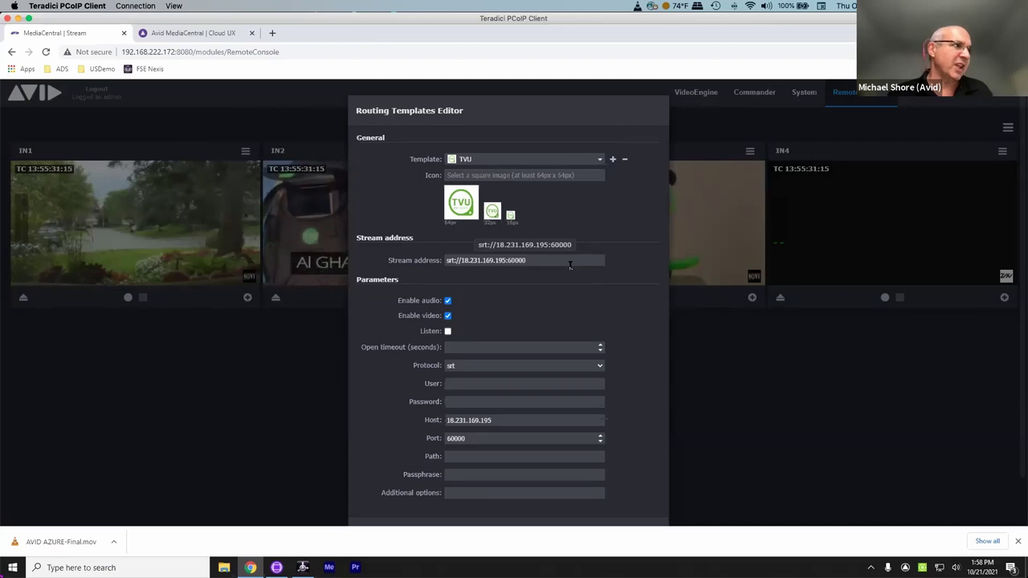
scroll(570, 265, "down", 2)
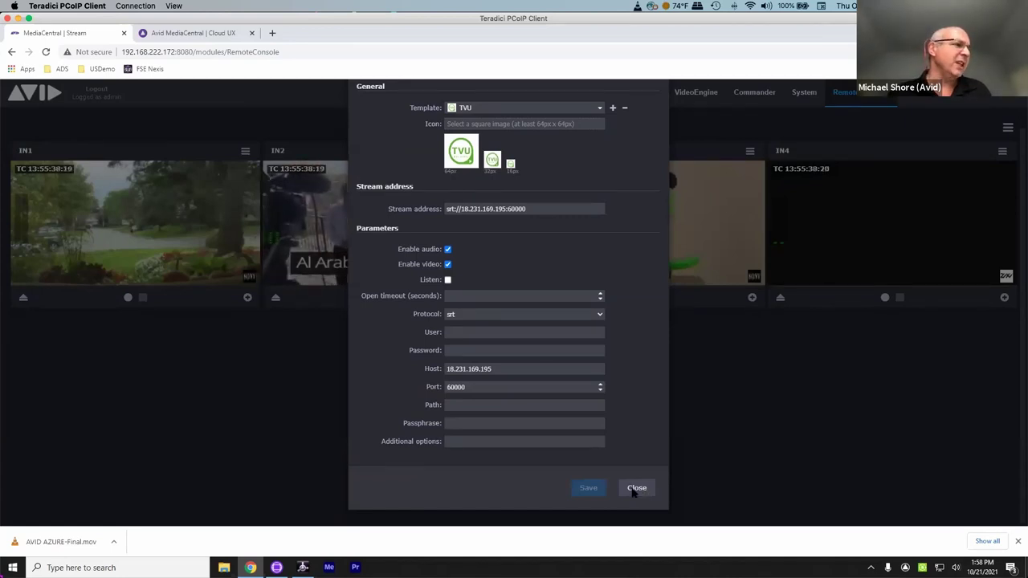
left_click(636, 488)
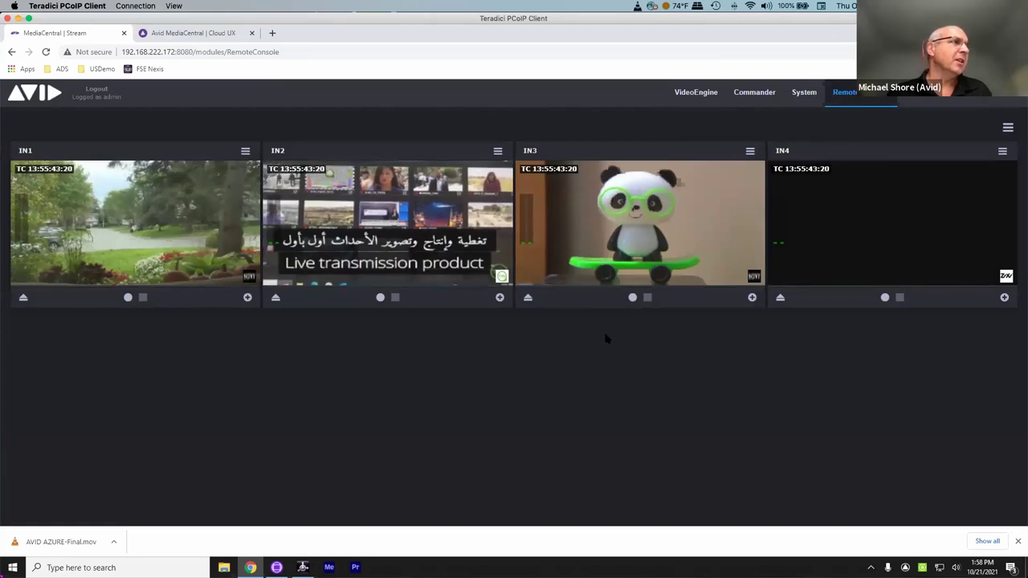
Route input IN2 through the TVU routing template so it shows the TVU SRT feed
left_click(496, 154)
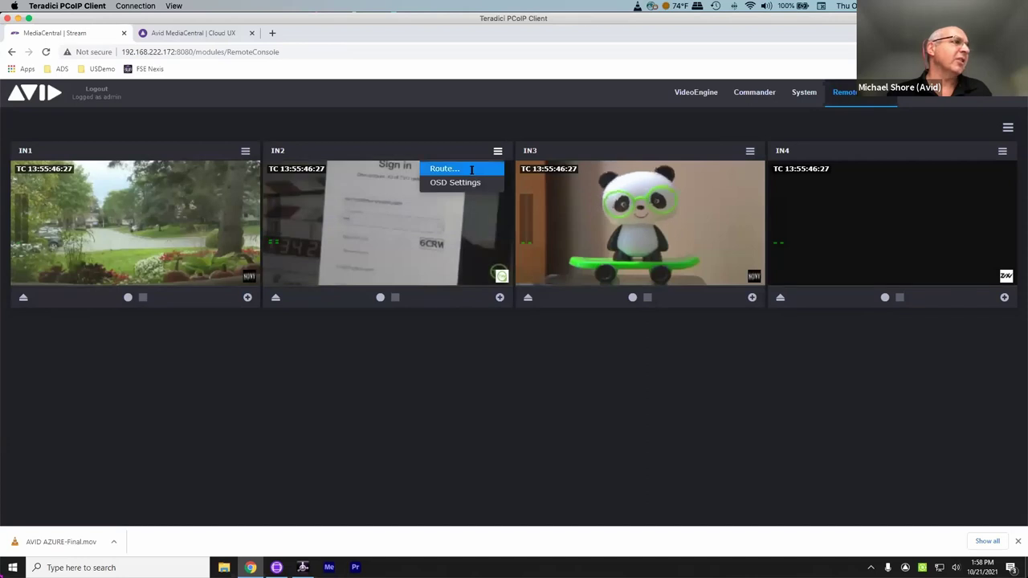
left_click(444, 167)
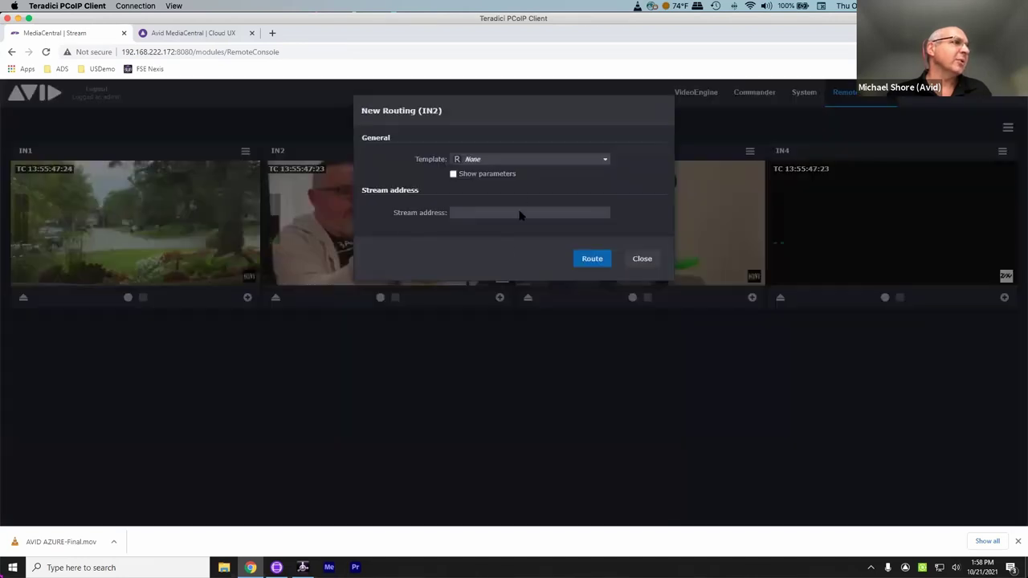
left_click(533, 161)
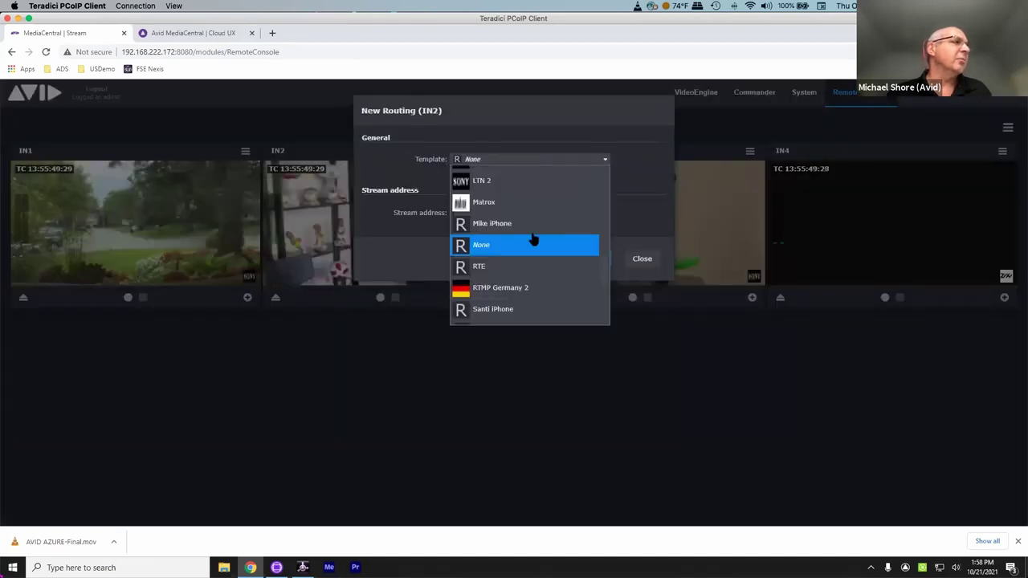
scroll(533, 239, "down", 5)
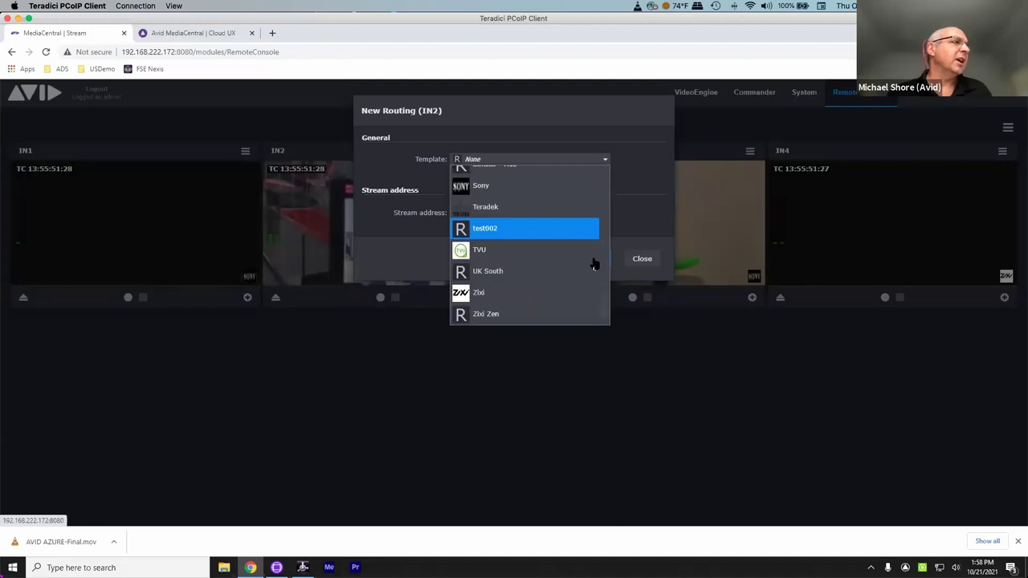
left_click(478, 249)
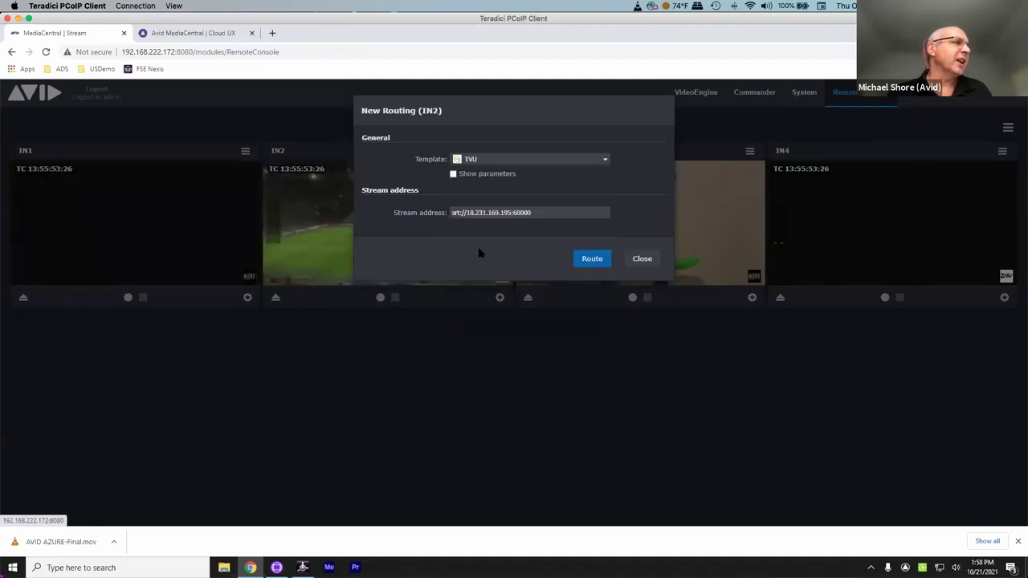
left_click(484, 175)
left_click(478, 175)
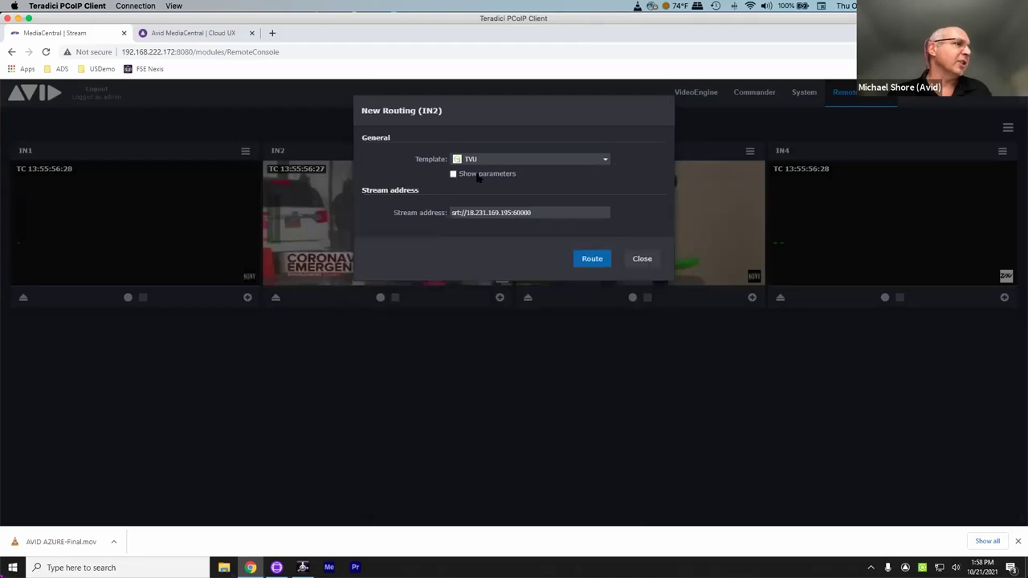
left_click(586, 259)
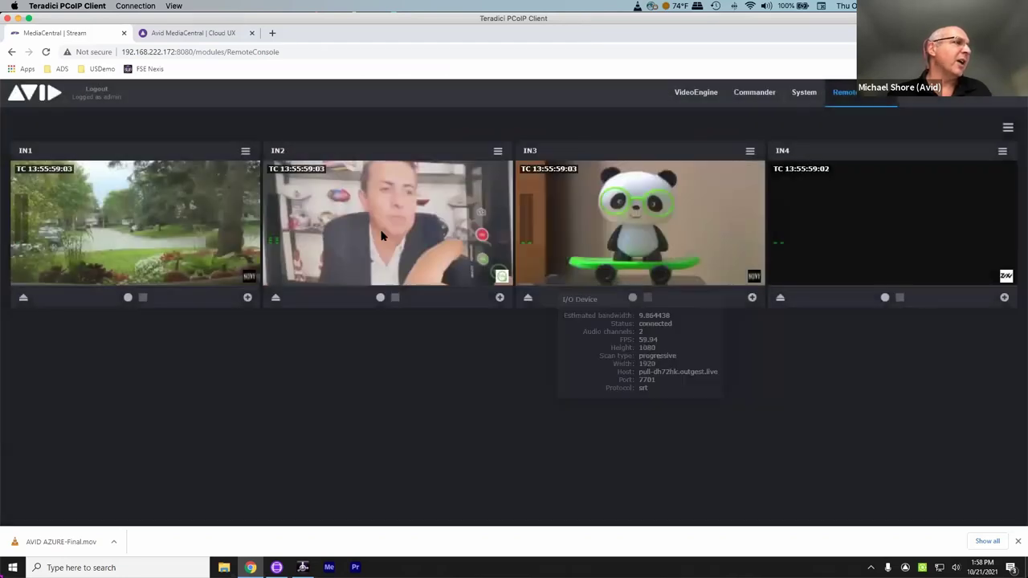
mouse_move(382, 236)
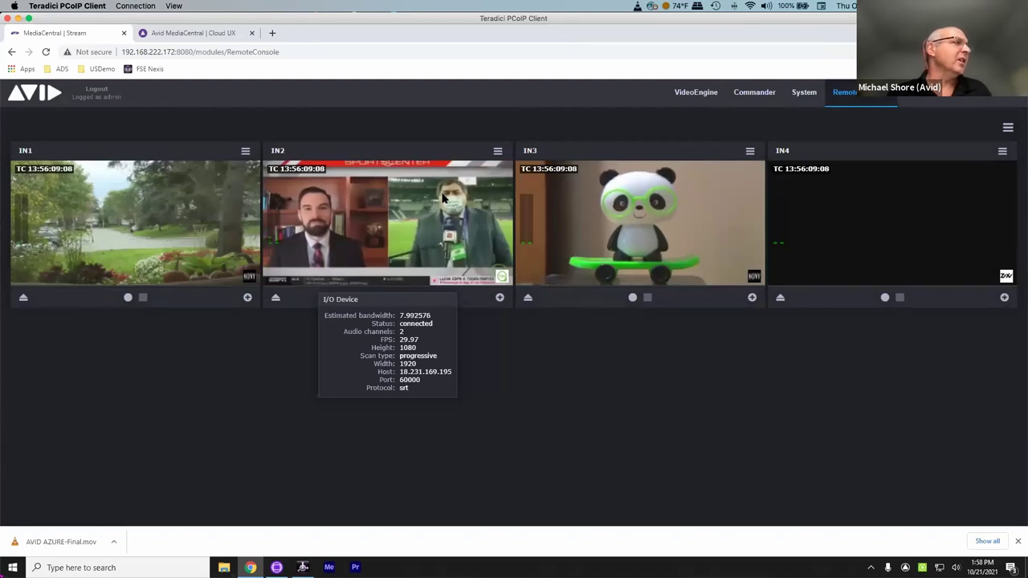
Load the TVU ingest template (DNxHD 145 OPAtom, check-in to /Stream) and list its NEXIS paths
left_click(1008, 127)
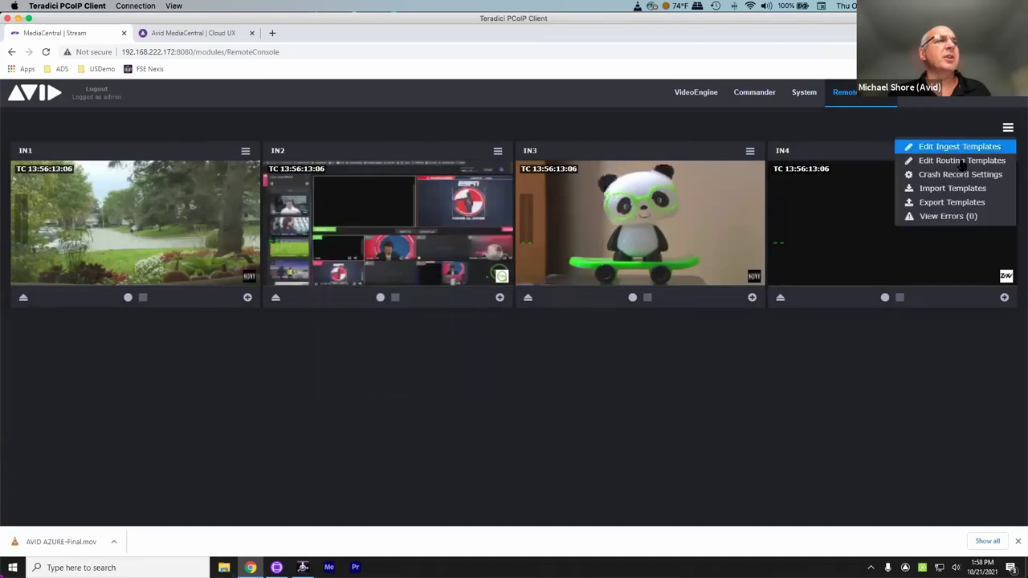
left_click(964, 146)
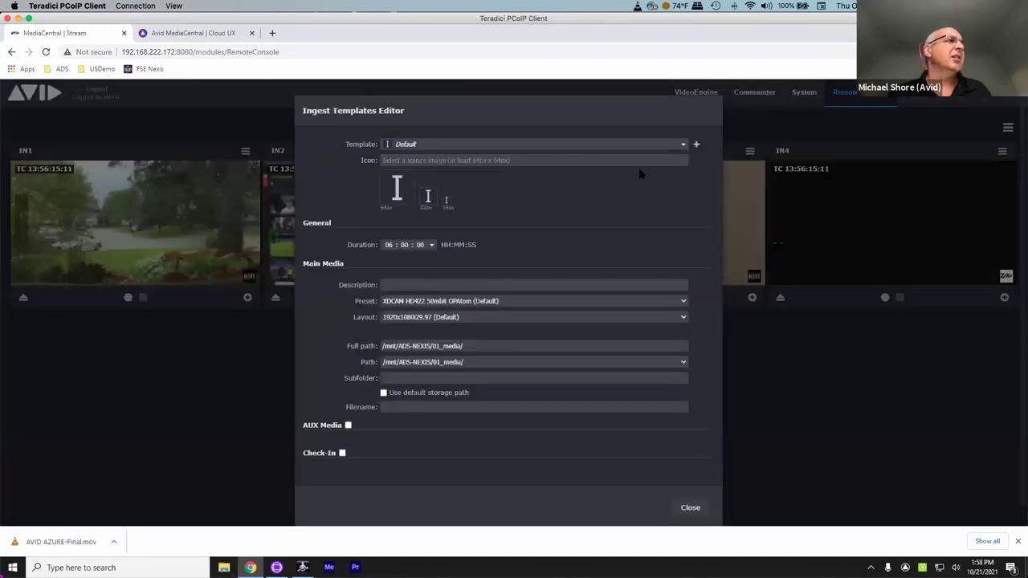
left_click(635, 145)
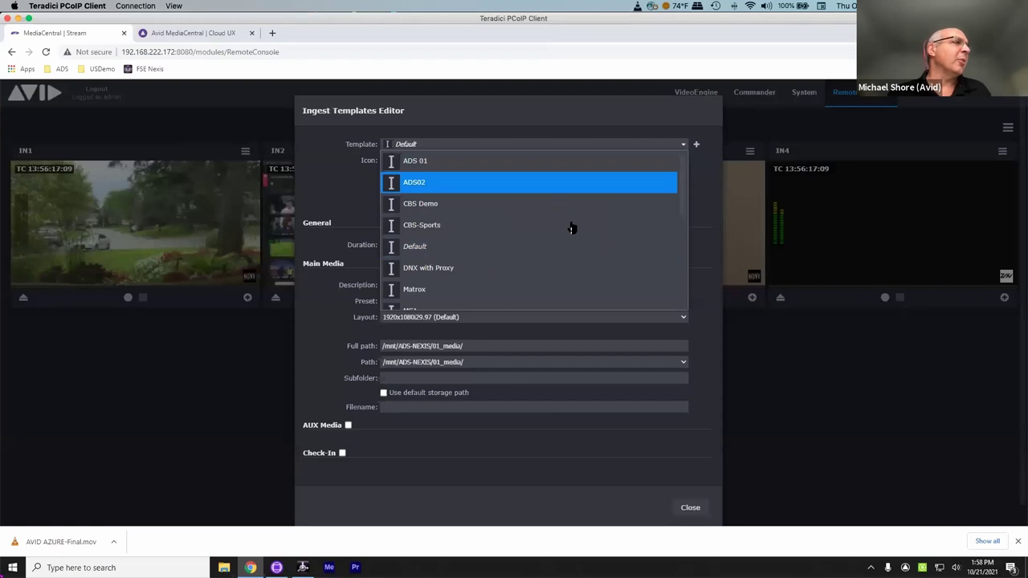
scroll(571, 228, "down", 5)
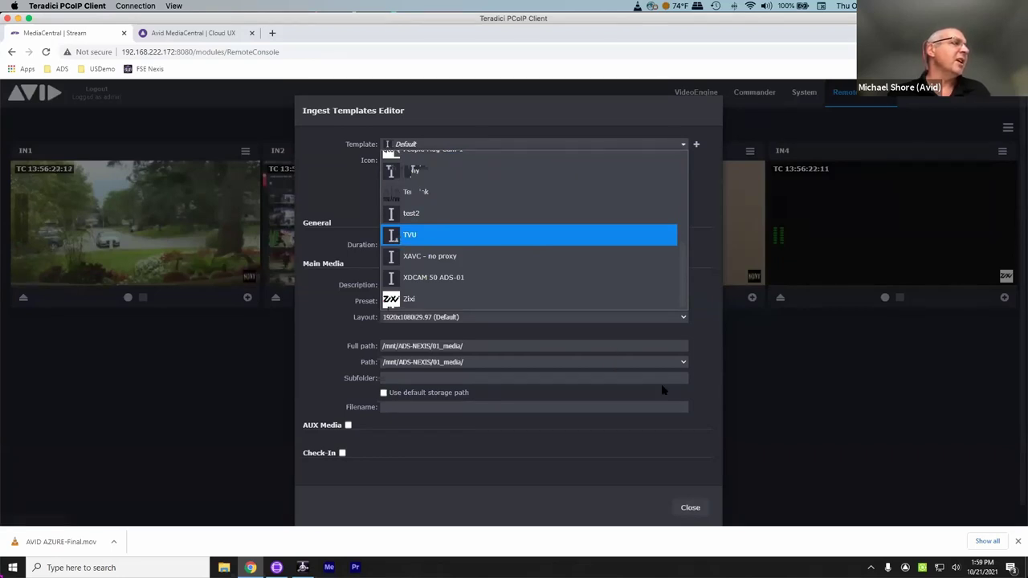
left_click(438, 235)
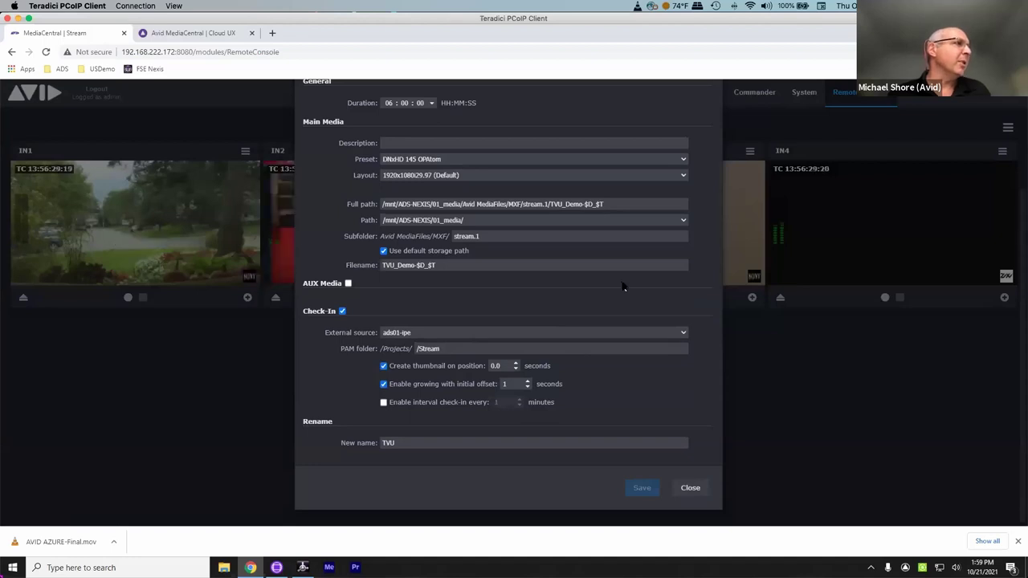
mouse_move(673, 162)
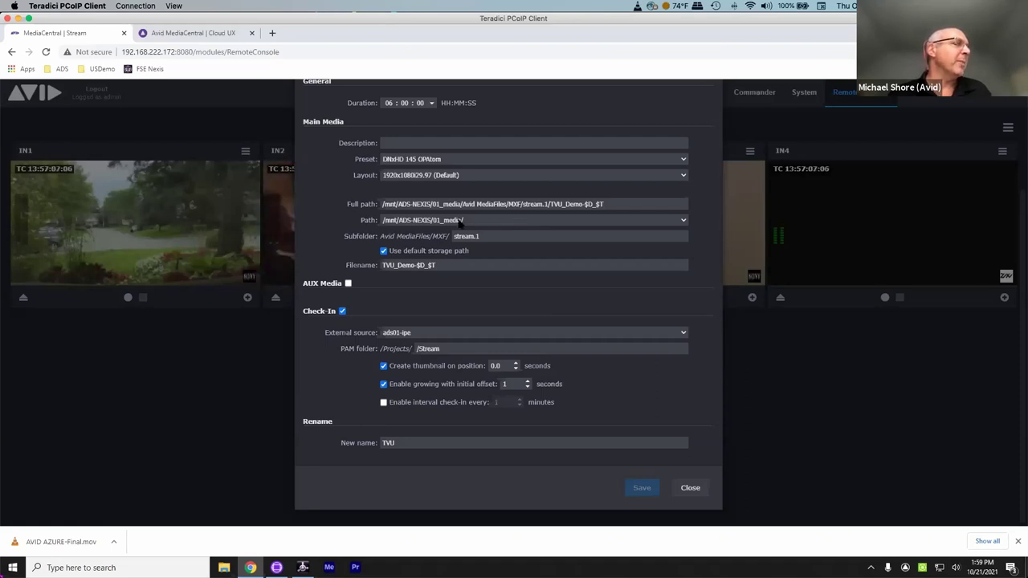
left_click(527, 220)
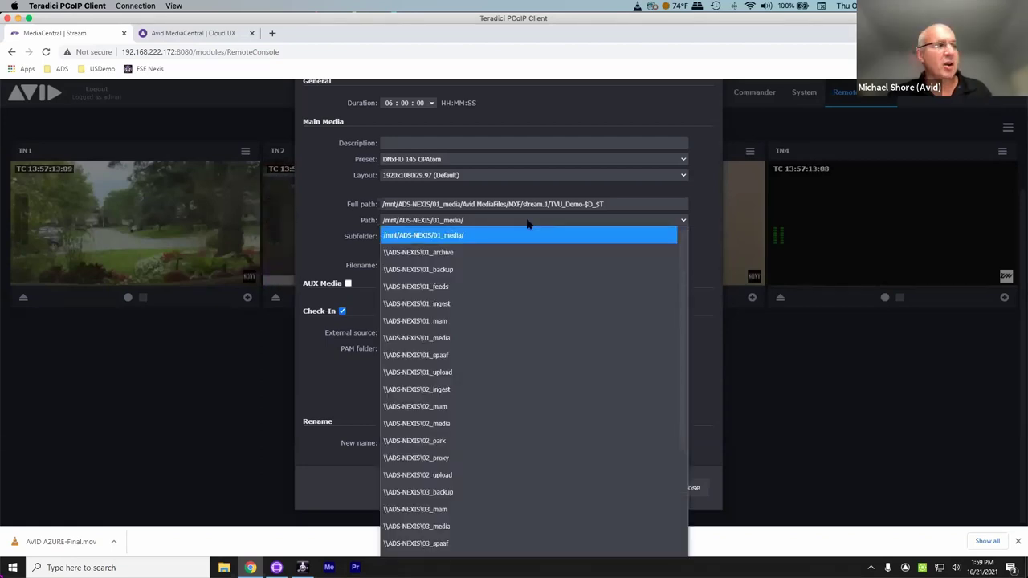
Close the TVU ingest template editor without changes and begin a new recording on IN2
left_click(527, 222)
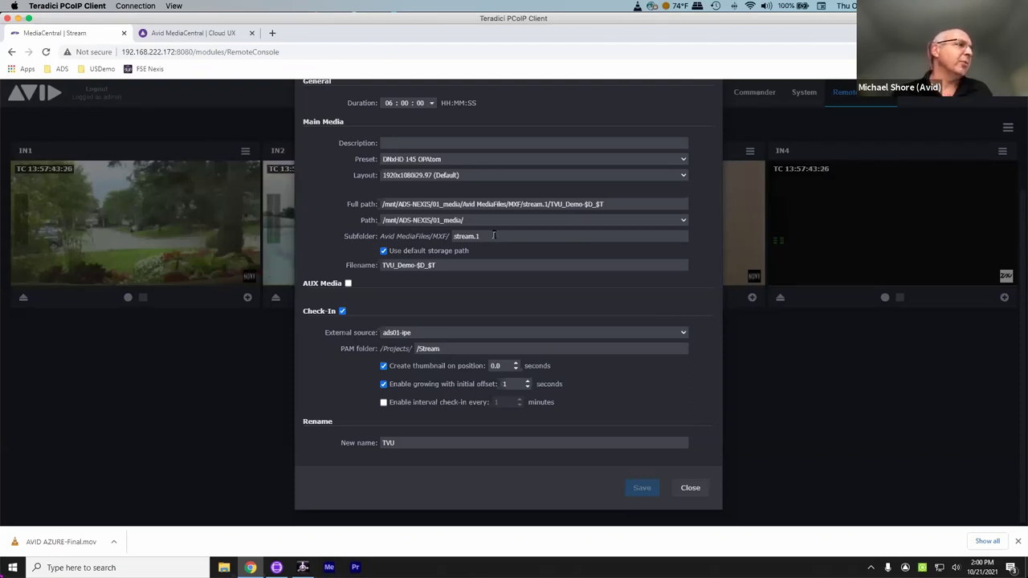
mouse_move(456, 268)
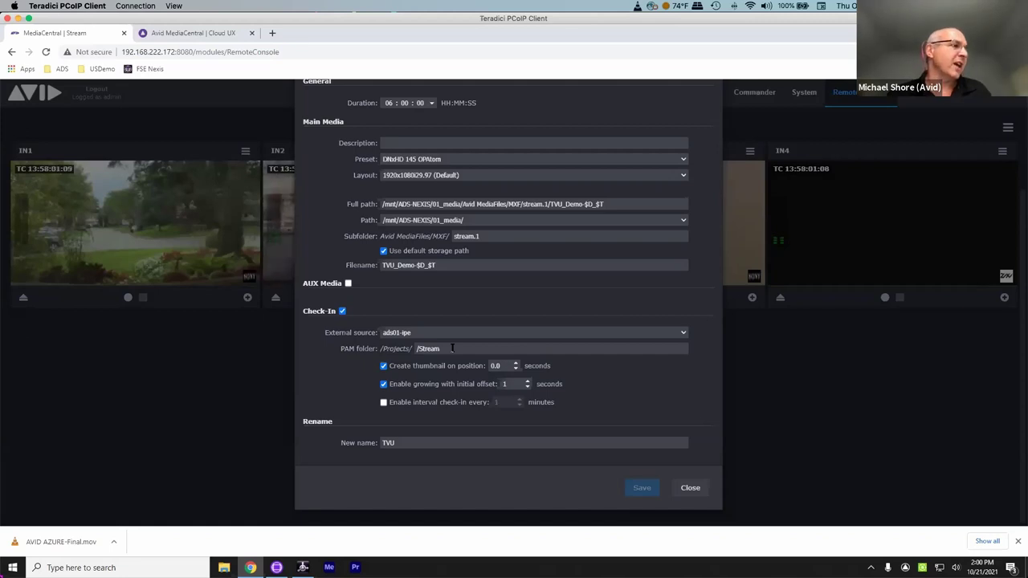
left_click(688, 488)
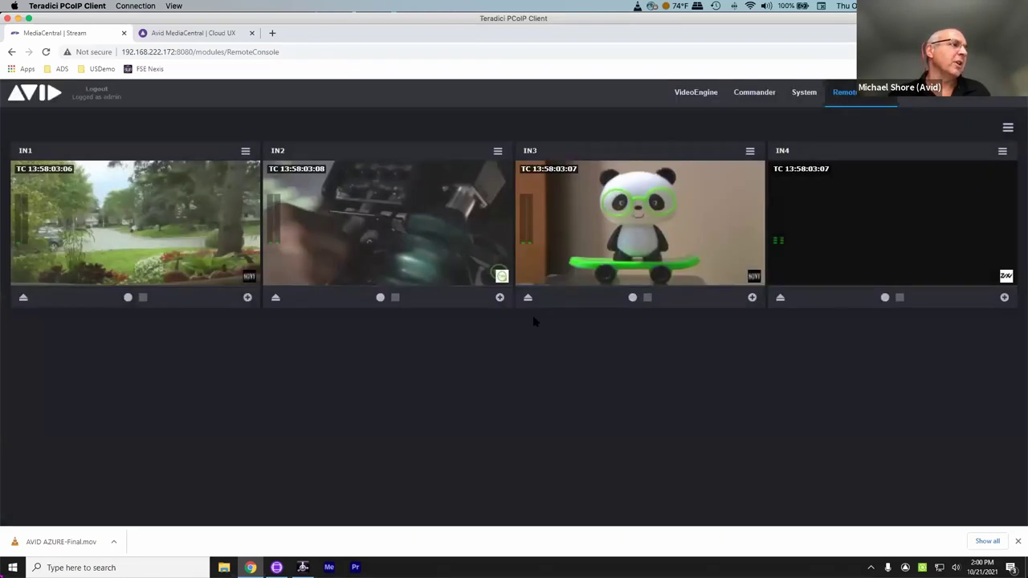
left_click(499, 298)
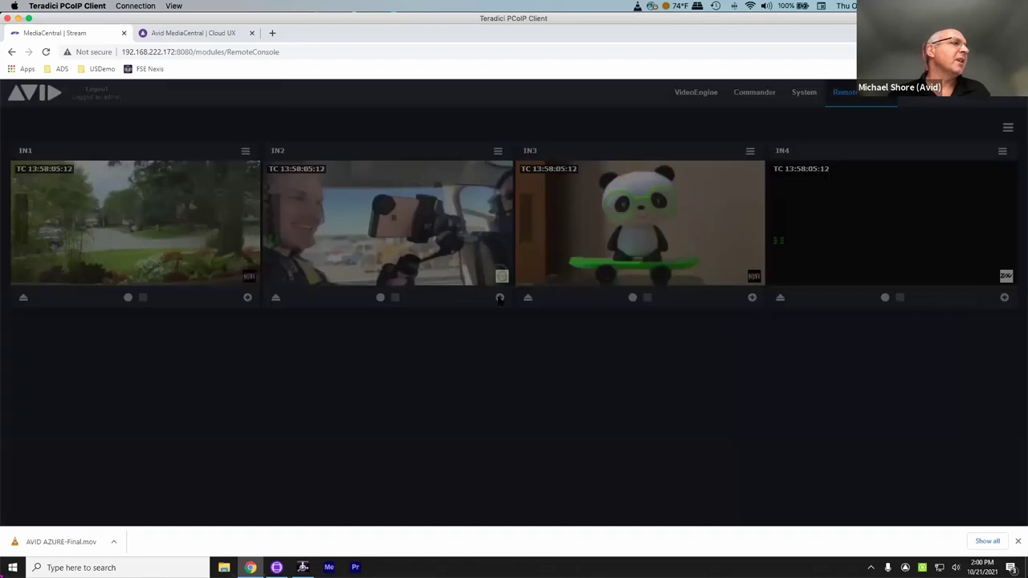
Record IN2 with the TVU template (DNxHD 145 OPAtom, 1920x1080i29.97, 06:00:00 duration)
left_click(485, 149)
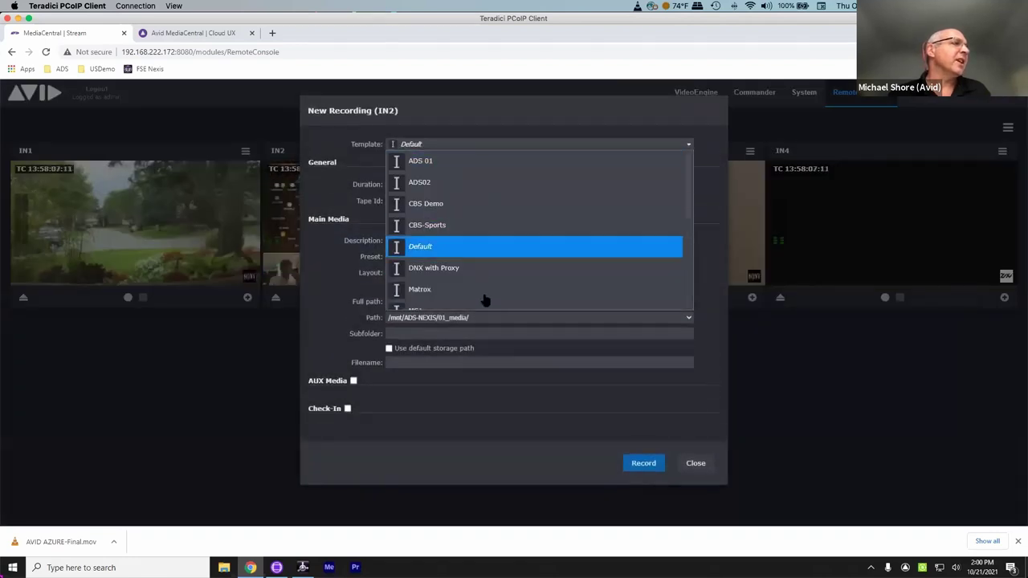
scroll(485, 300, "down", 2)
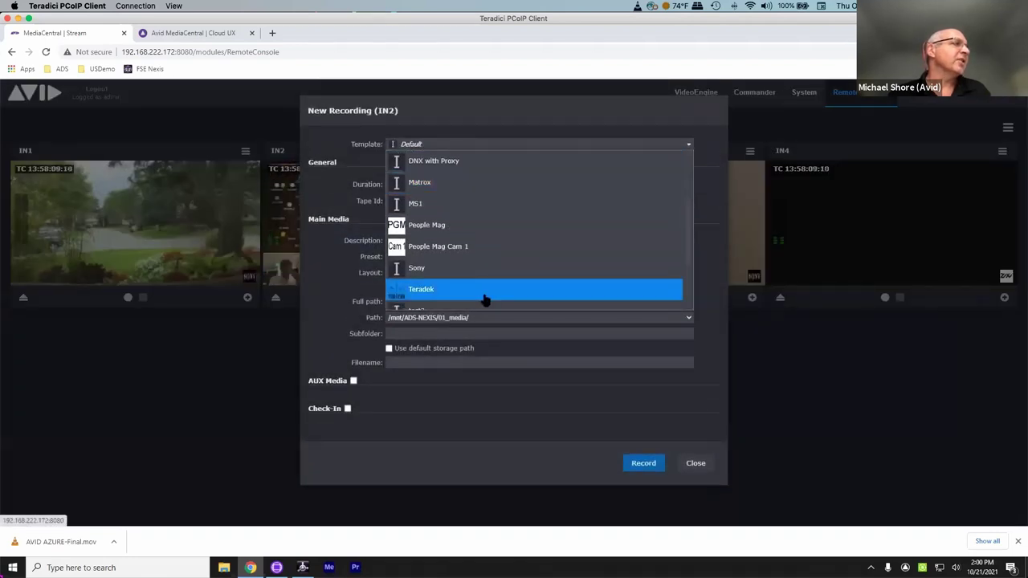
scroll(480, 289, "down", 3)
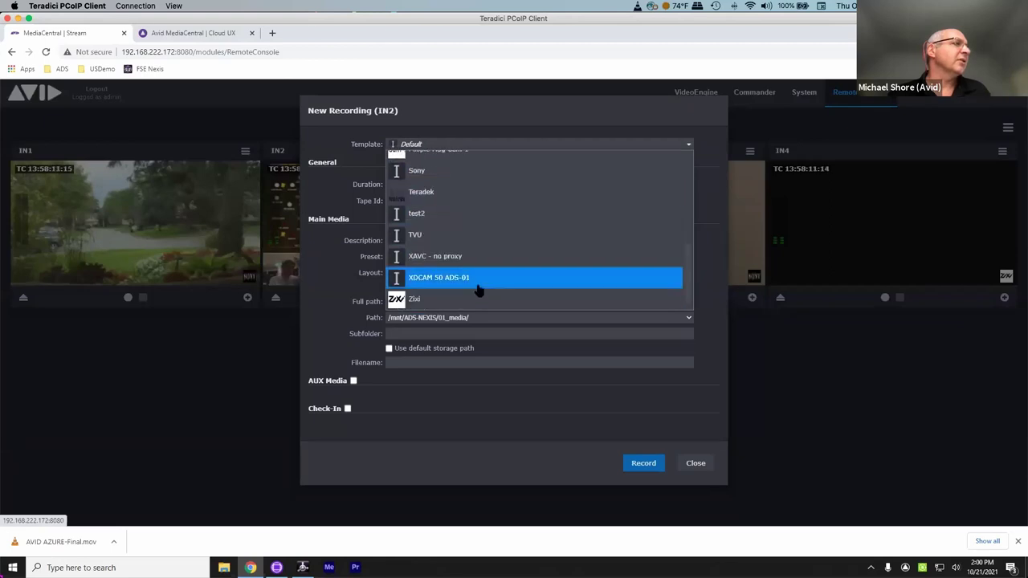
left_click(426, 234)
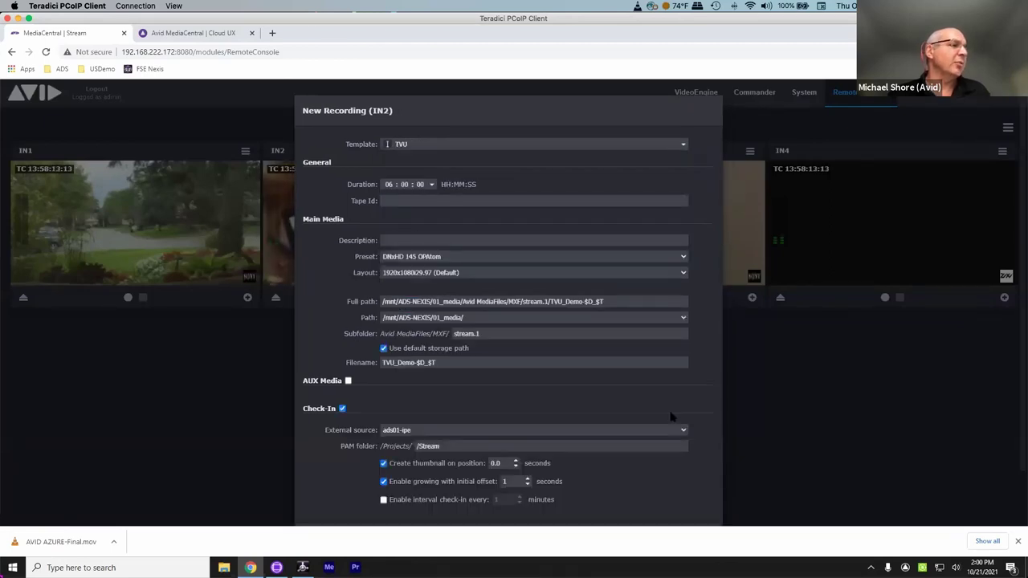
scroll(650, 460, "down", 1)
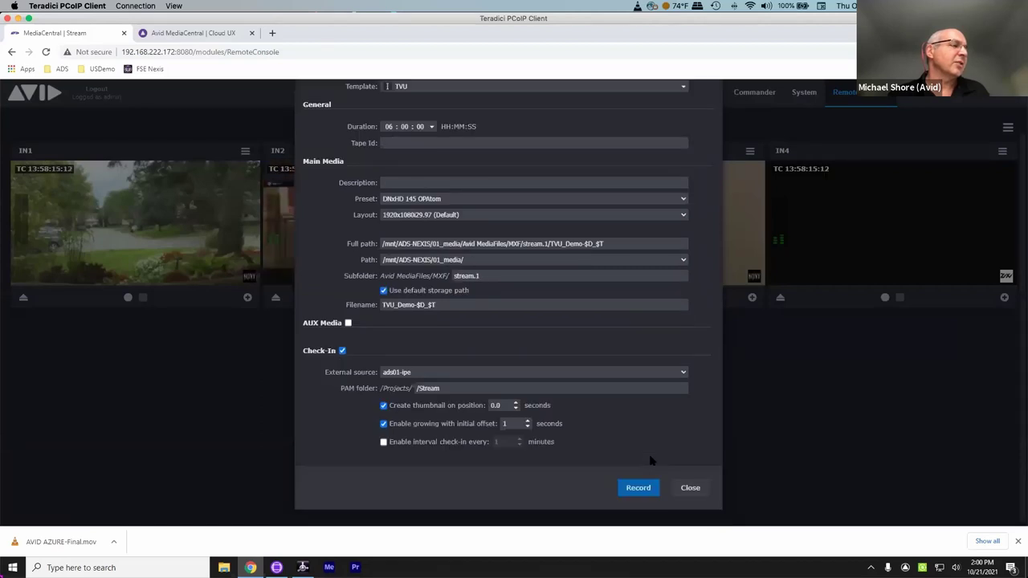
left_click(631, 493)
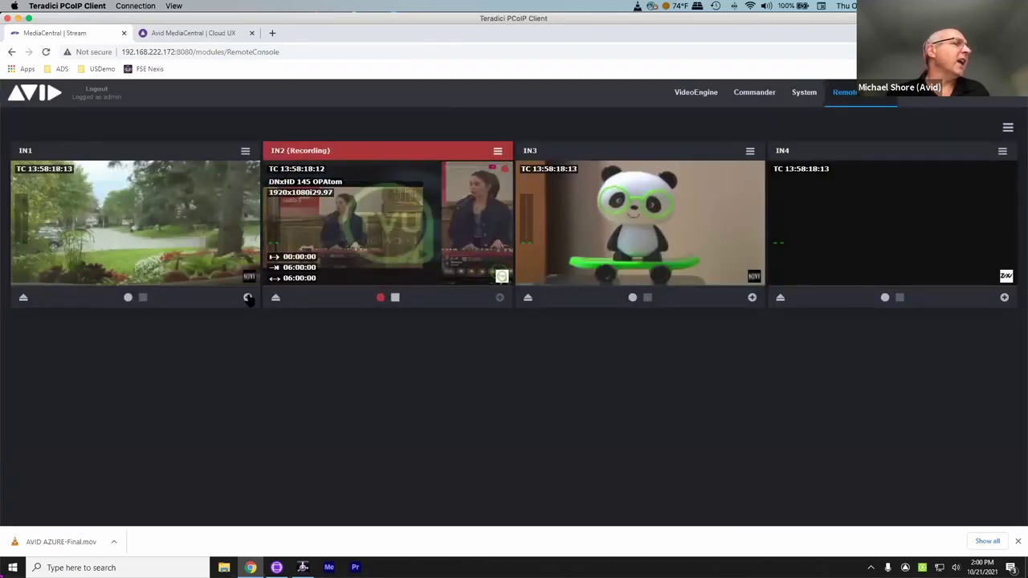
mouse_move(248, 298)
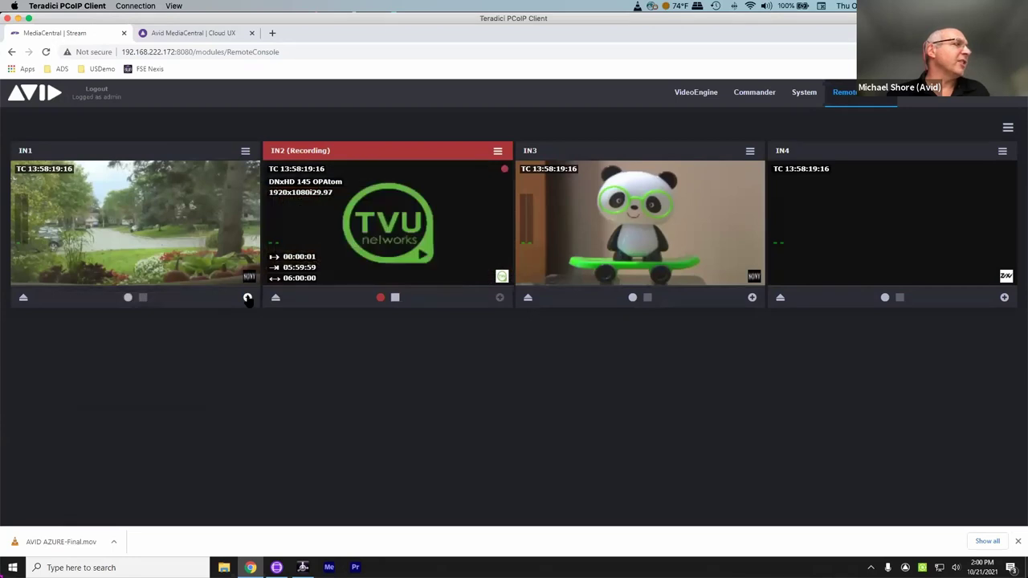
Record IN1 with the Sony template (DNxHD 145 OPAtom, 1920x1080i29.97) alongside IN2
left_click(248, 297)
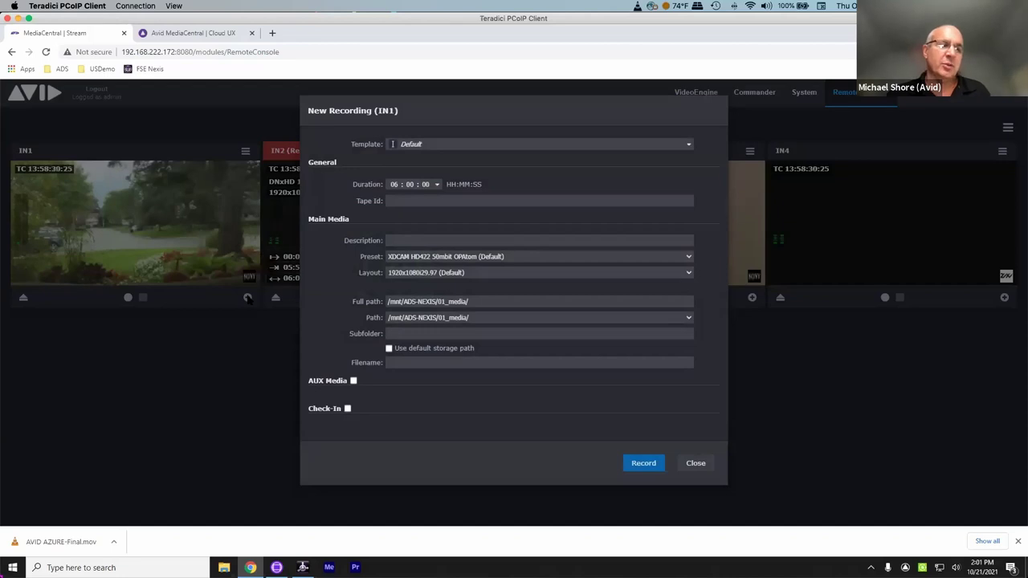
left_click(523, 147)
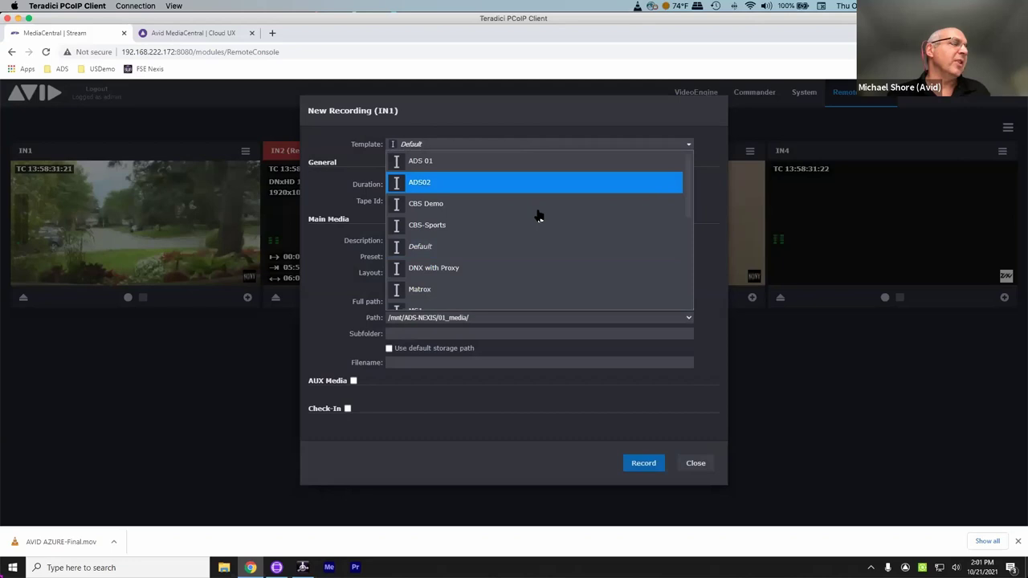
scroll(538, 215, "down", 5)
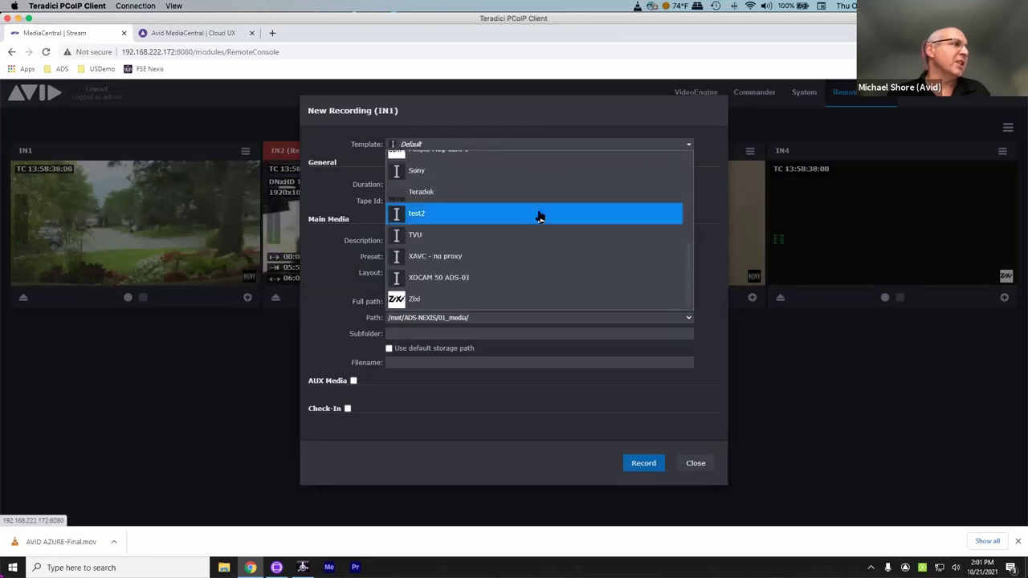
left_click(455, 171)
scroll(612, 362, "down", 2)
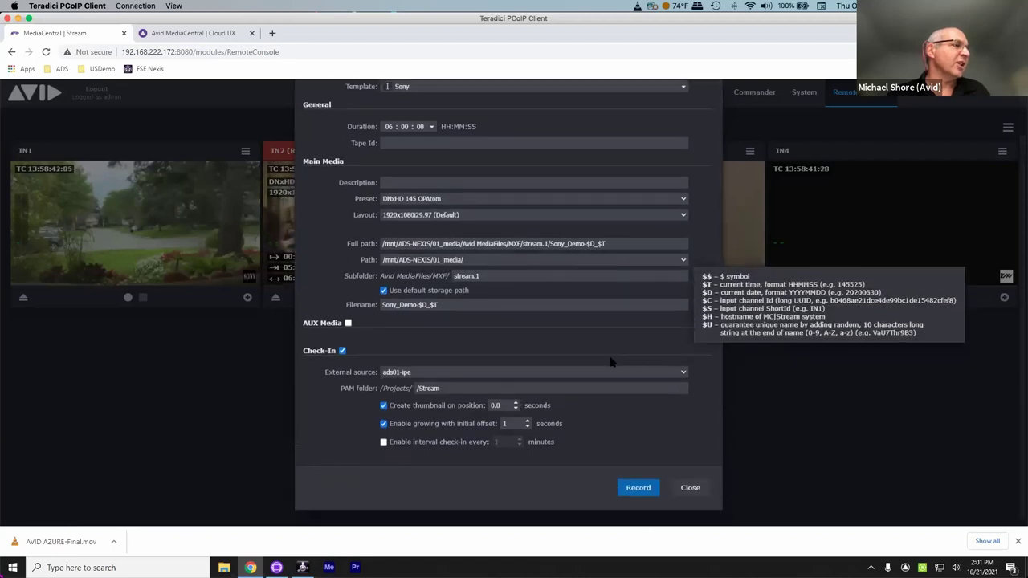
left_click(638, 487)
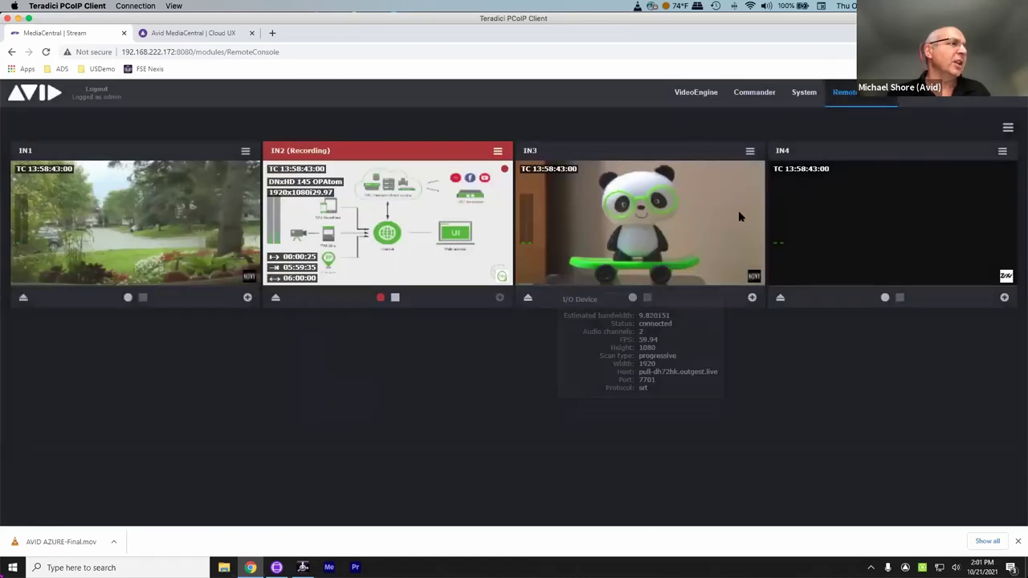
left_click(749, 151)
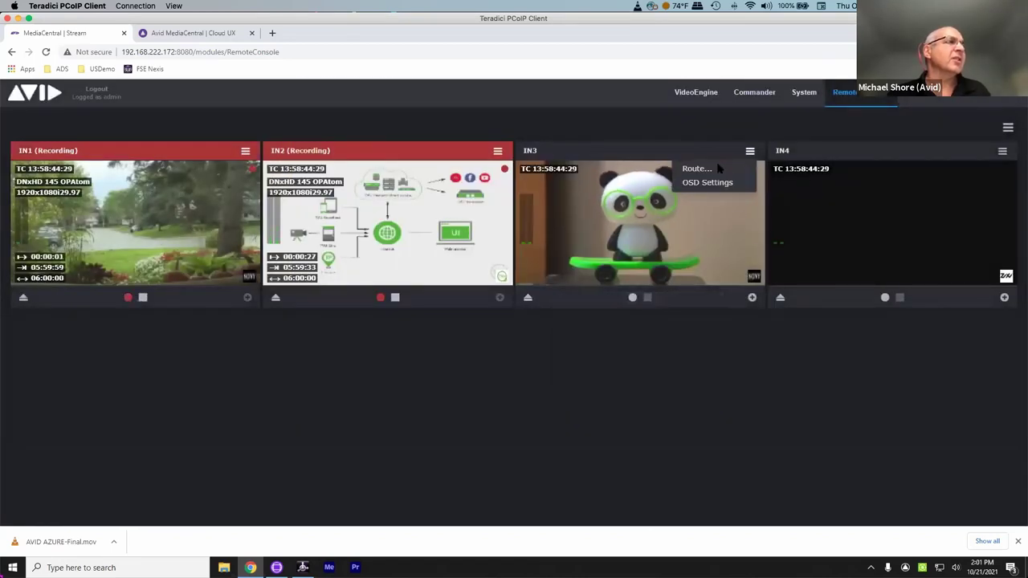
Route input IN3 through the Zixi routing template
left_click(714, 170)
left_click(594, 158)
scroll(560, 221, "down", 3)
scroll(559, 221, "down", 2)
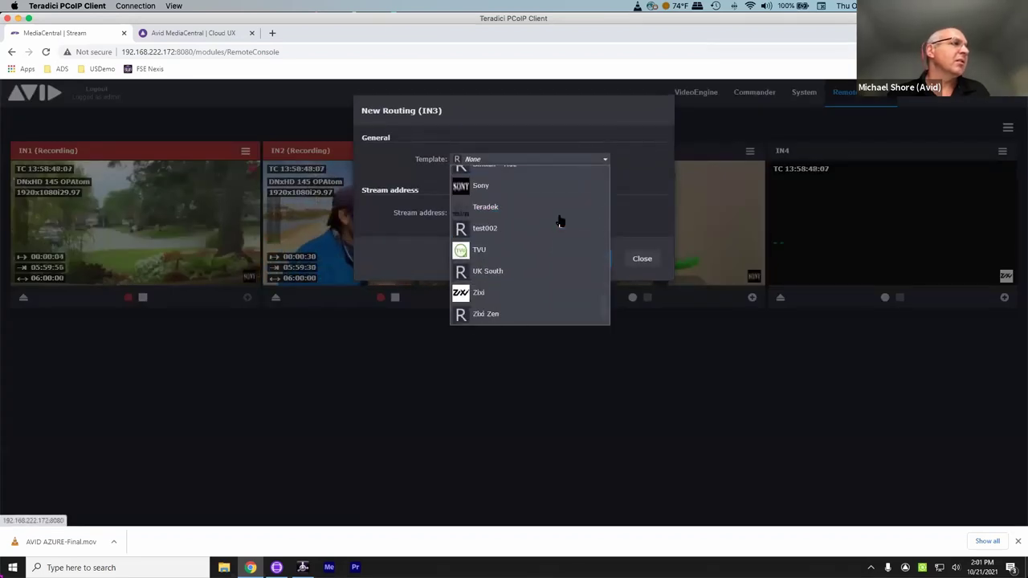
left_click(482, 293)
left_click(595, 258)
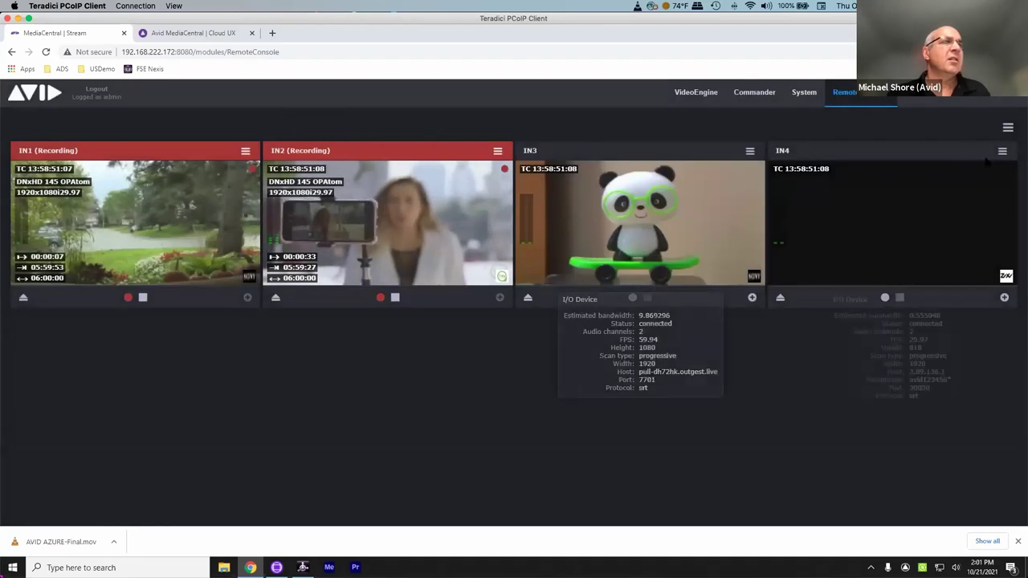
Route input IN4 through the Teradek template at srt://52.9.26.240:5524
left_click(1002, 151)
left_click(953, 170)
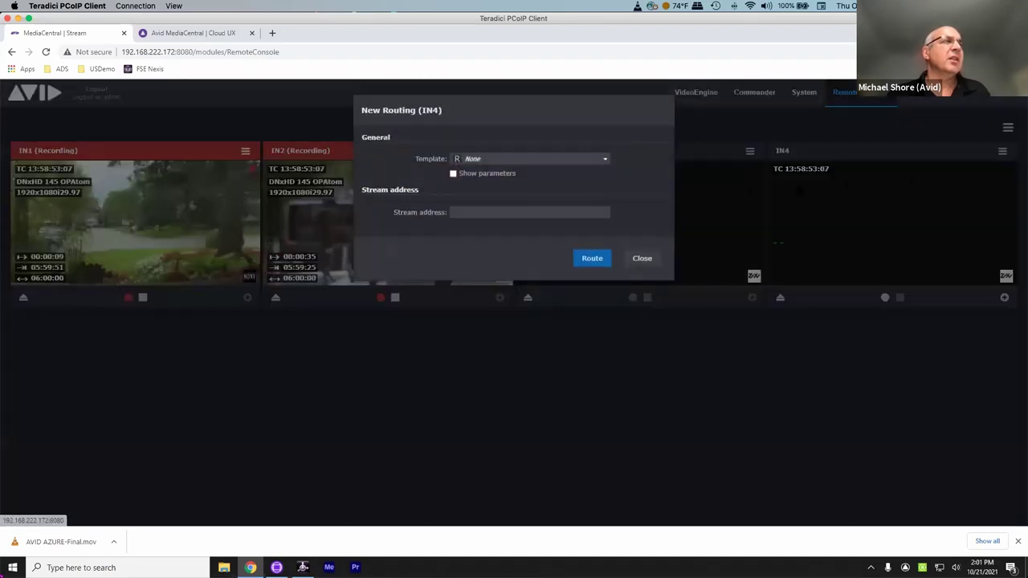
left_click(546, 159)
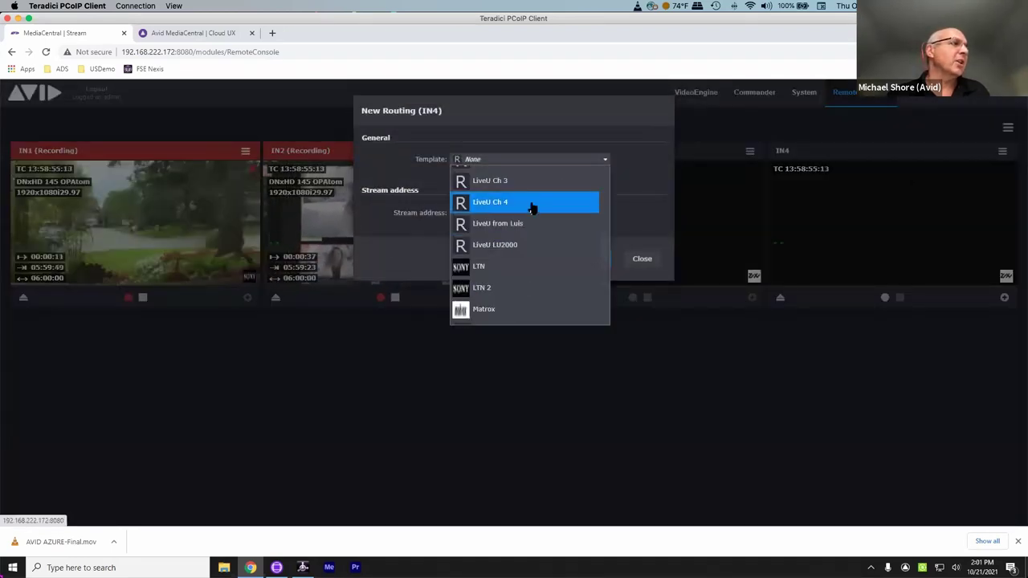
scroll(531, 209, "down", 3)
left_click(531, 207)
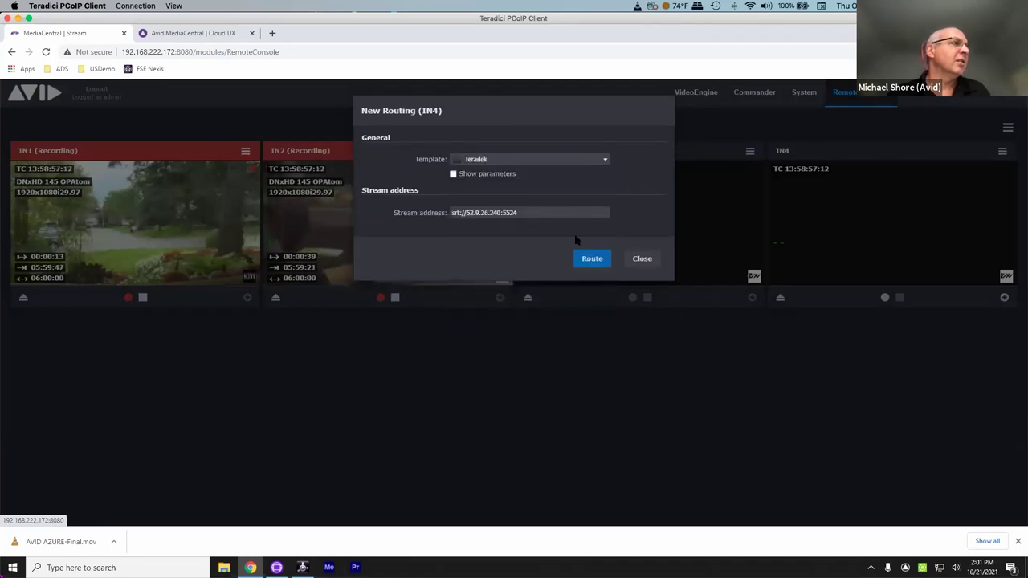
left_click(592, 258)
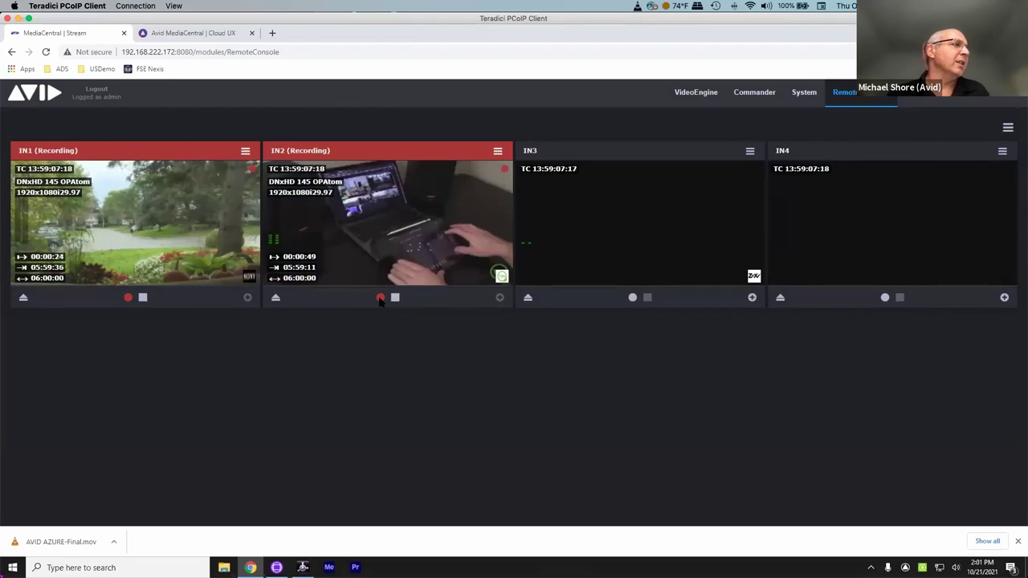
Sign in to Cloud UX with the account username and password to list the 7 systems
left_click(190, 37)
left_click(726, 266)
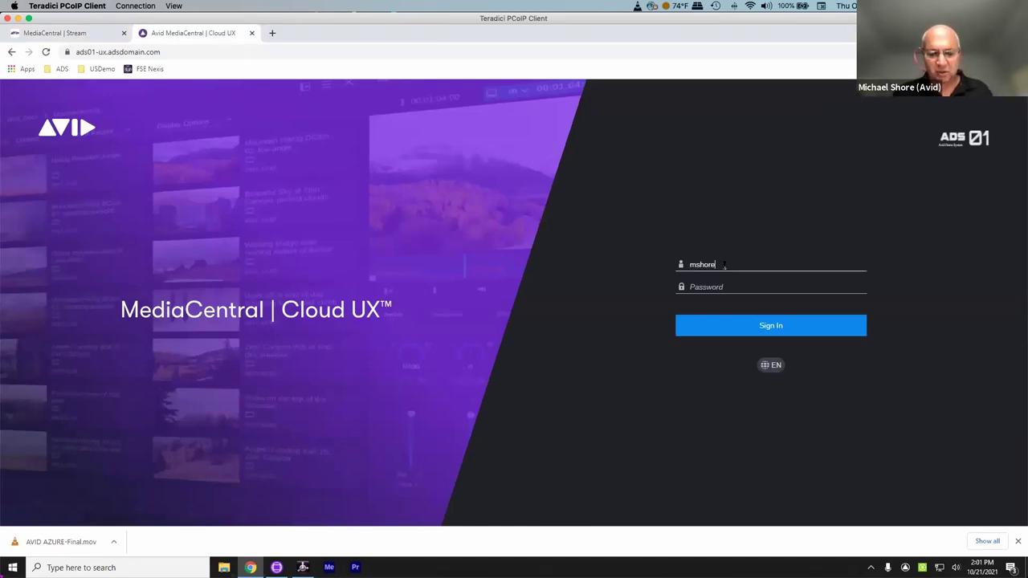
key("Tab")
type("a")
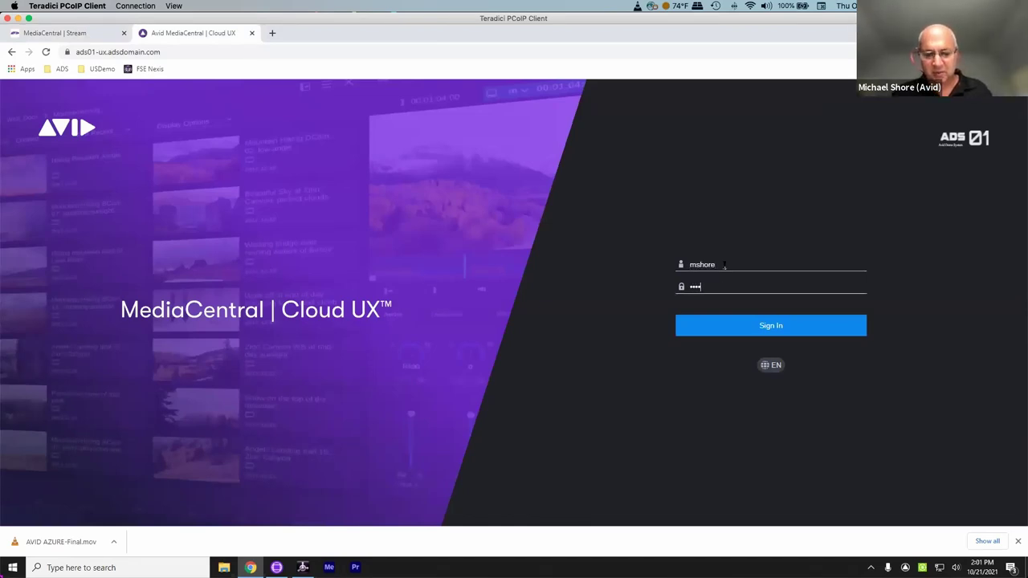
key("Return")
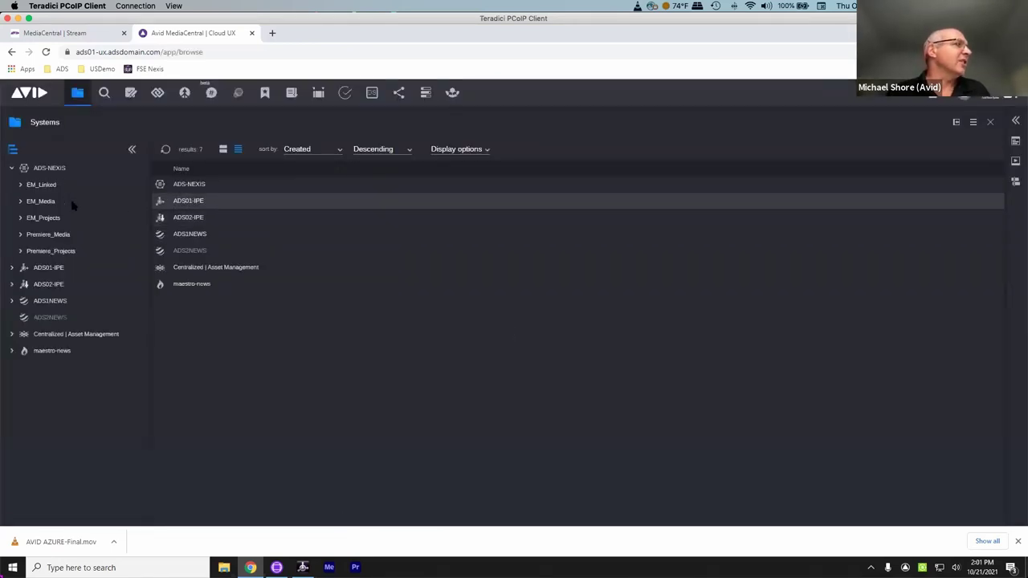
Open ADS01-IPE > Projects > Stream, load the Sony_Demo-20211021_135843 clip, then switch to Media Composer
left_click(14, 169)
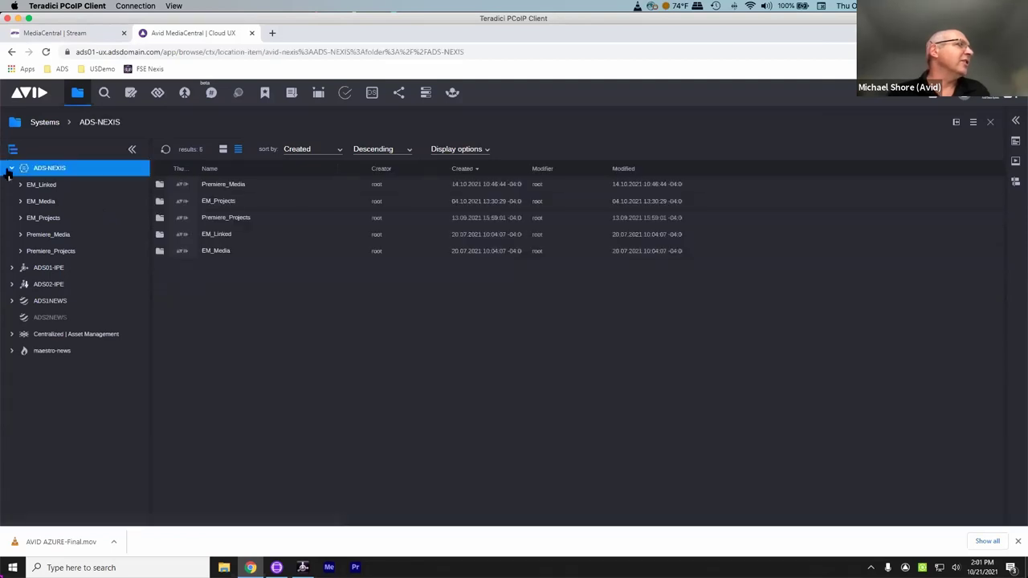
left_click(10, 169)
left_click(11, 185)
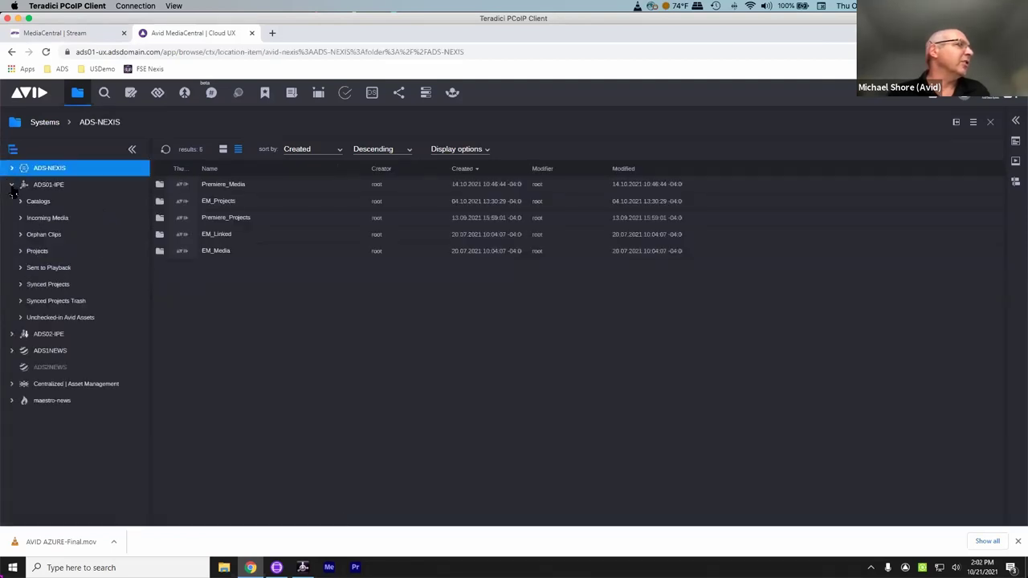
left_click(20, 252)
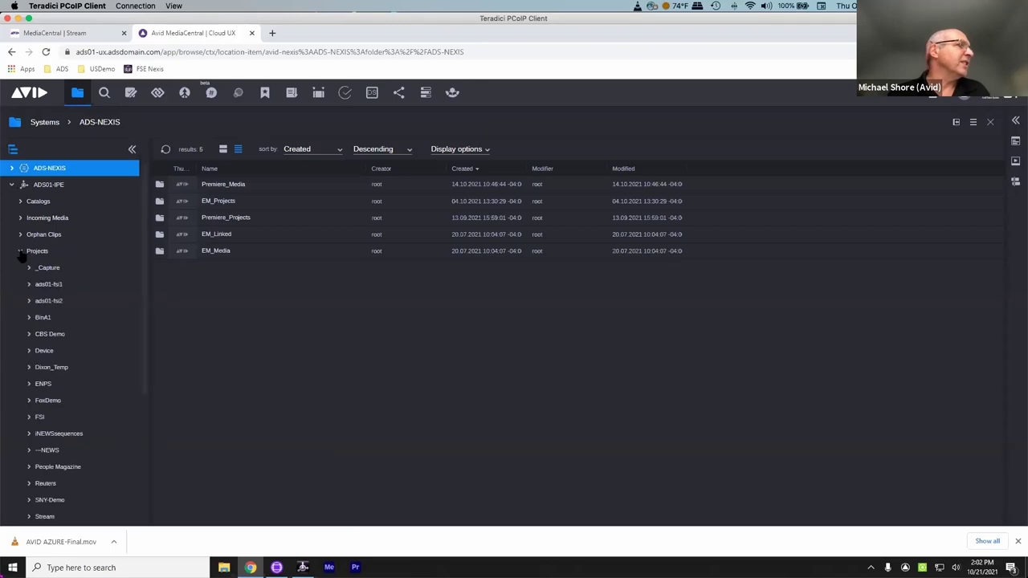
scroll(74, 350, "down", 5)
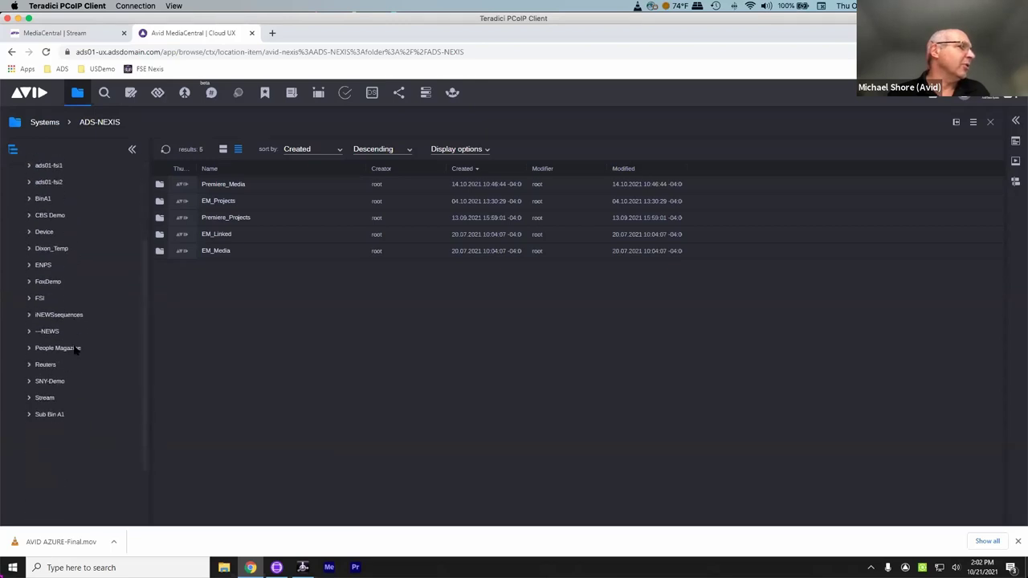
left_click(45, 355)
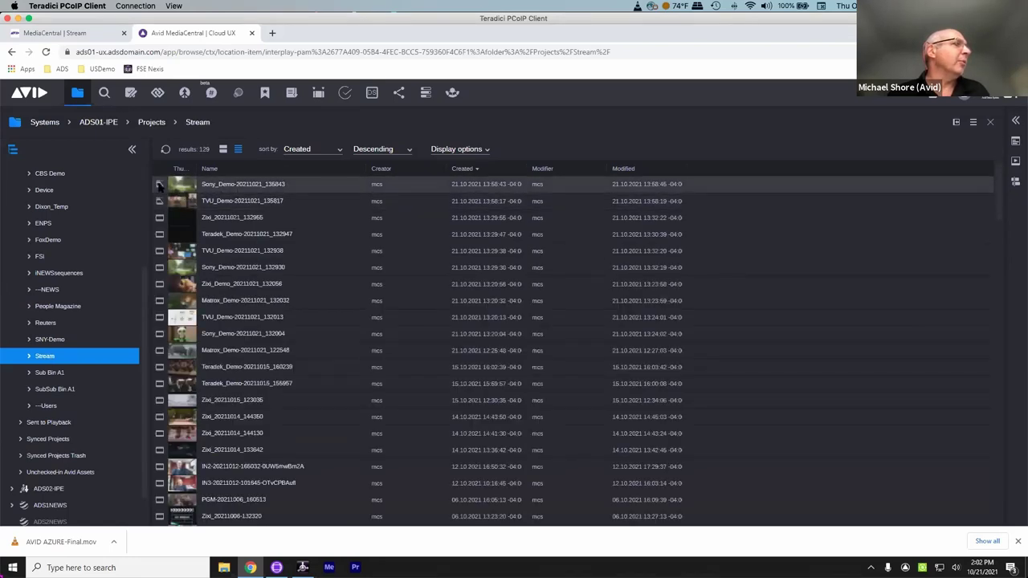
left_click(159, 185)
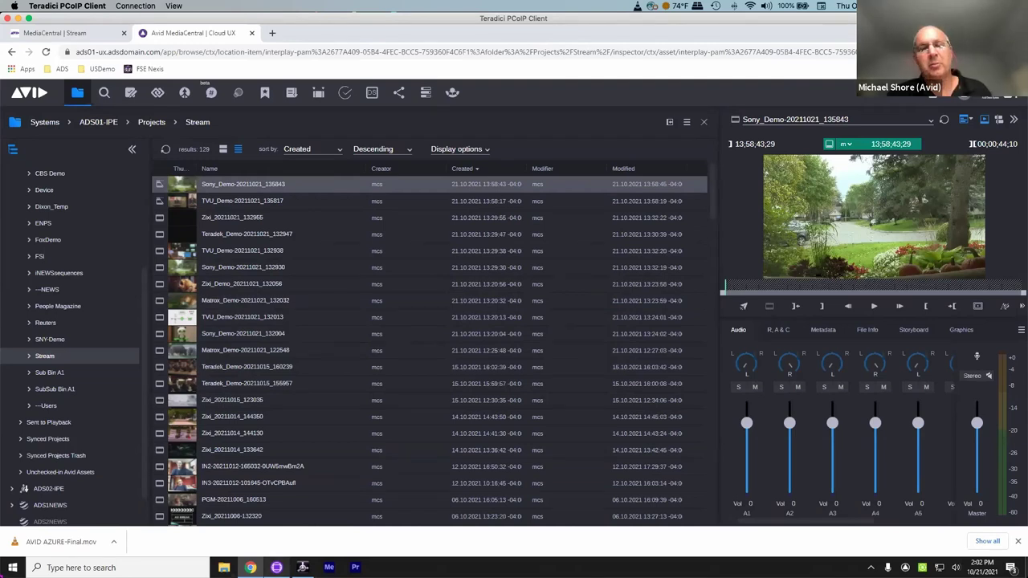
key("alt+Tab")
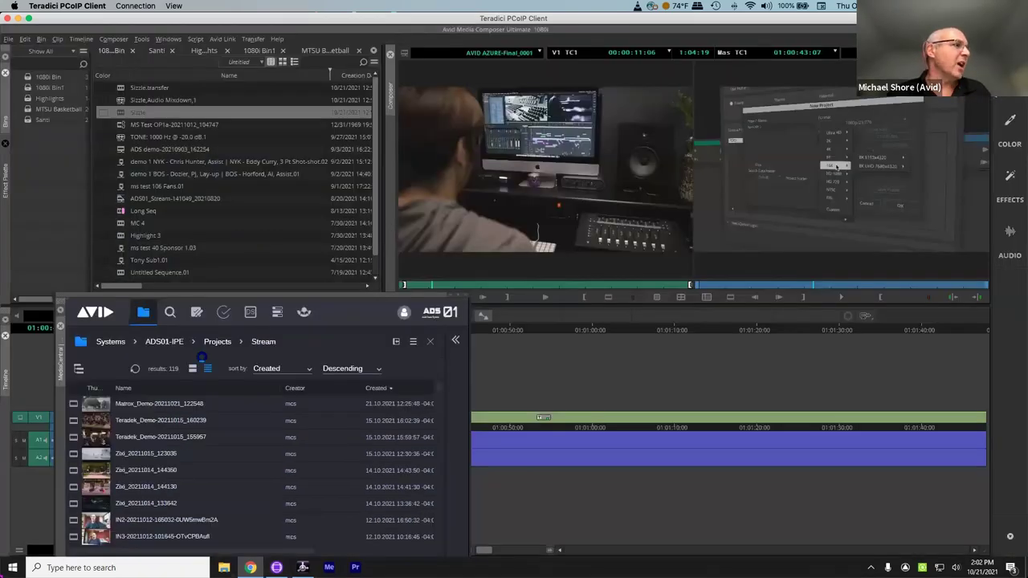
Refresh the MediaCentral panel's Stream folder and select the new Sony_Demo-20211021_135843 clip
left_click(201, 358)
left_click(135, 371)
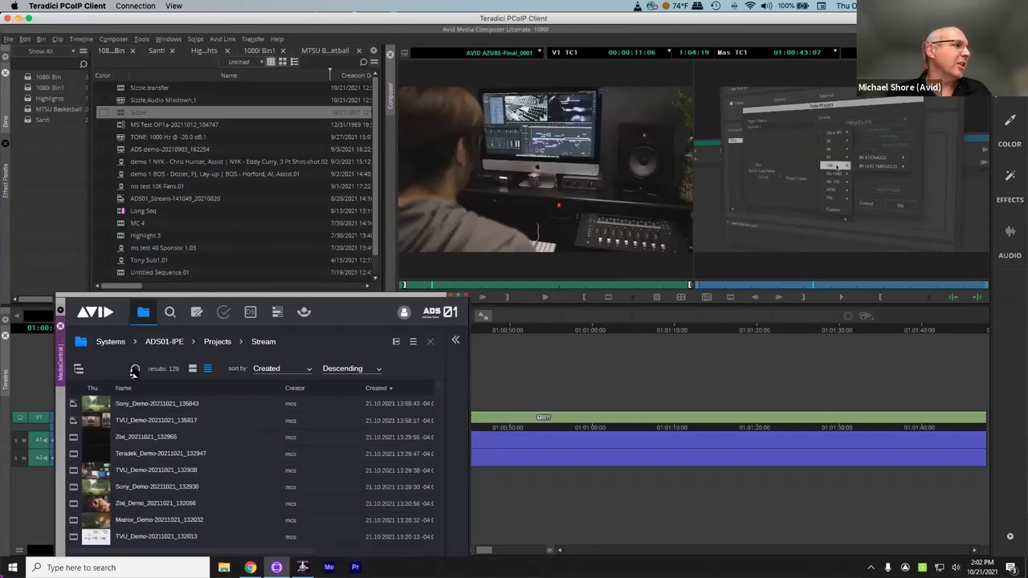
left_click(138, 403)
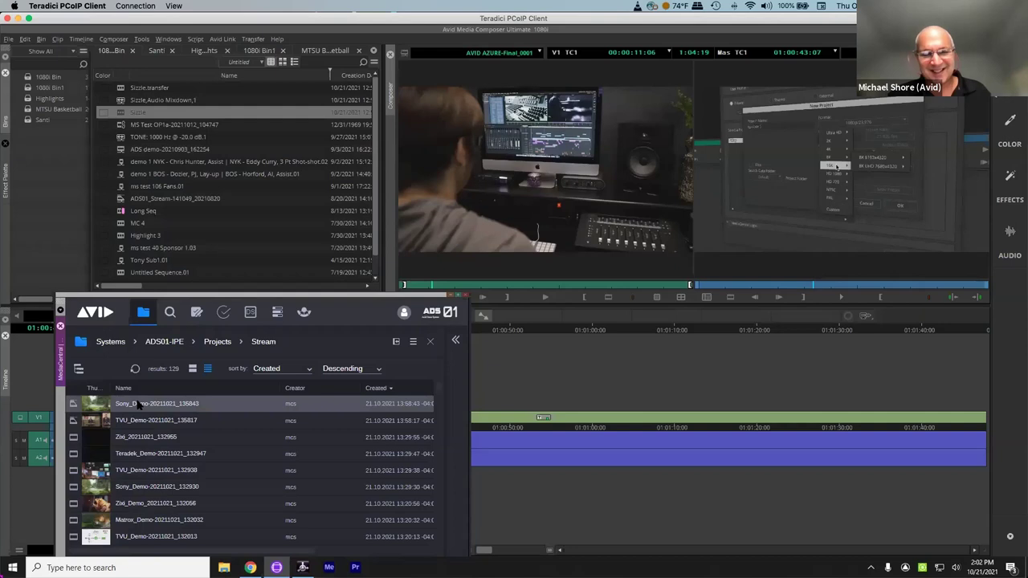